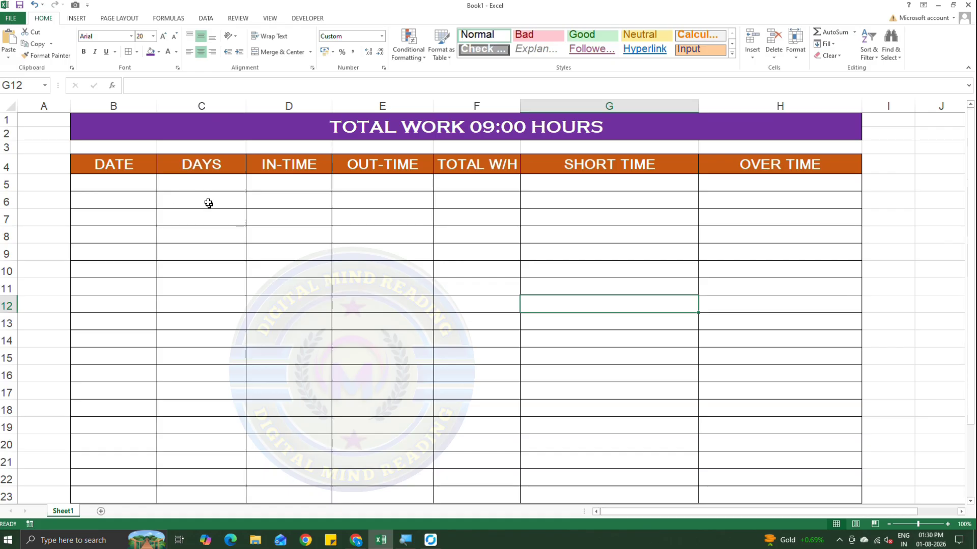
# Enter the date 01-07-2026 in cell B5, the first row of the DATE column.
pyautogui.click(126, 179)
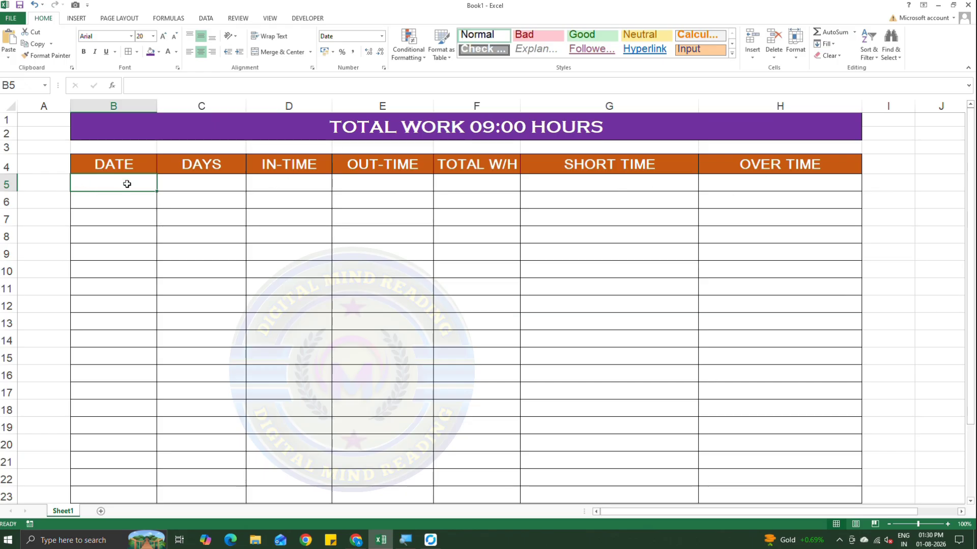
pyautogui.write('01-07-')
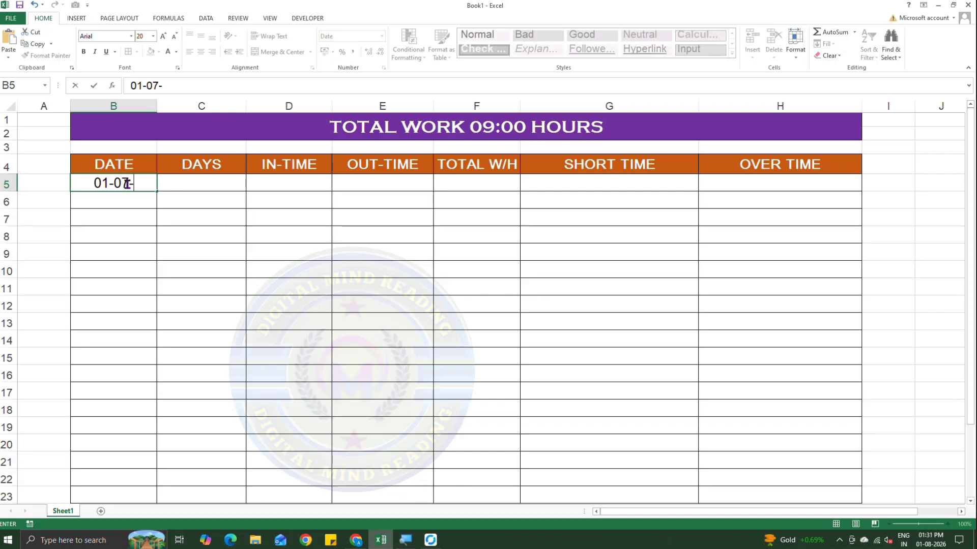
pyautogui.write('2026')
pyautogui.hotkey('ctrl', 'Return')
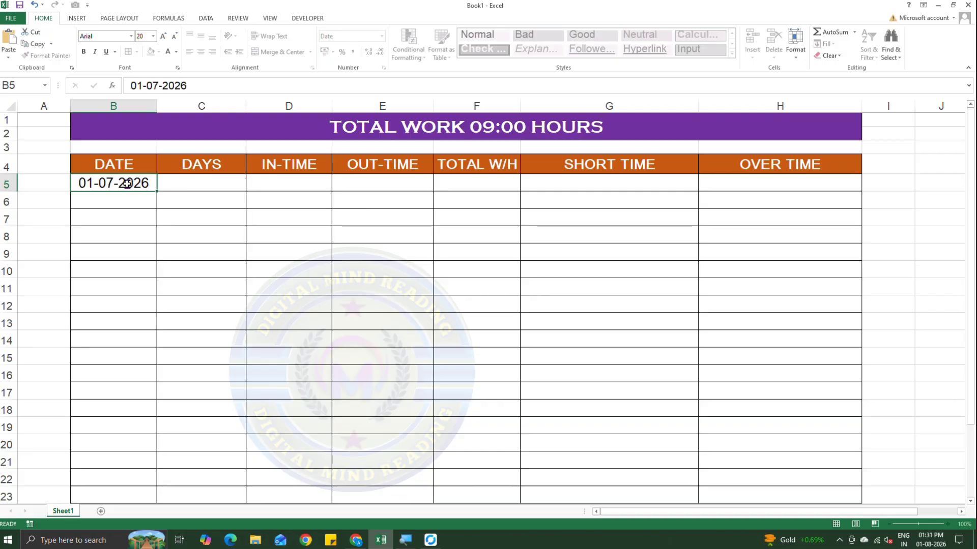
# Widen the DAYS column slightly and enter the formula =TEXT(B5,"DDD") in cell C5.
pyautogui.press('Right')
pyautogui.moveTo(253, 107); pyautogui.dragTo(260, 107)
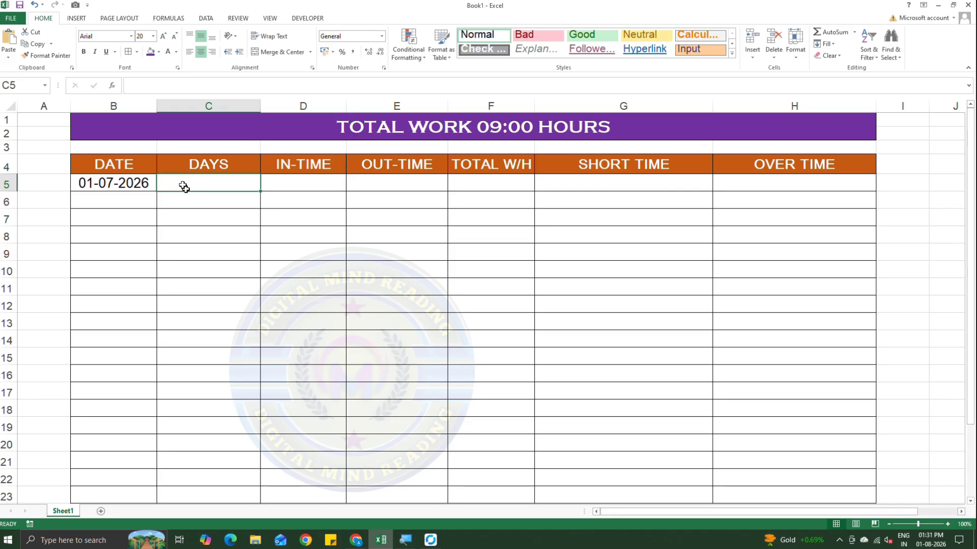
pyautogui.write('=TE')
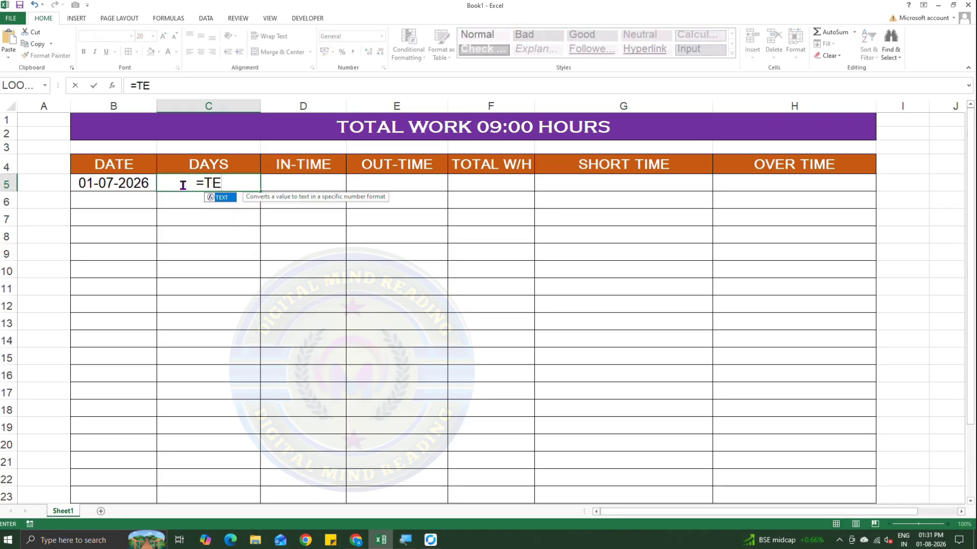
pyautogui.write('XT(')
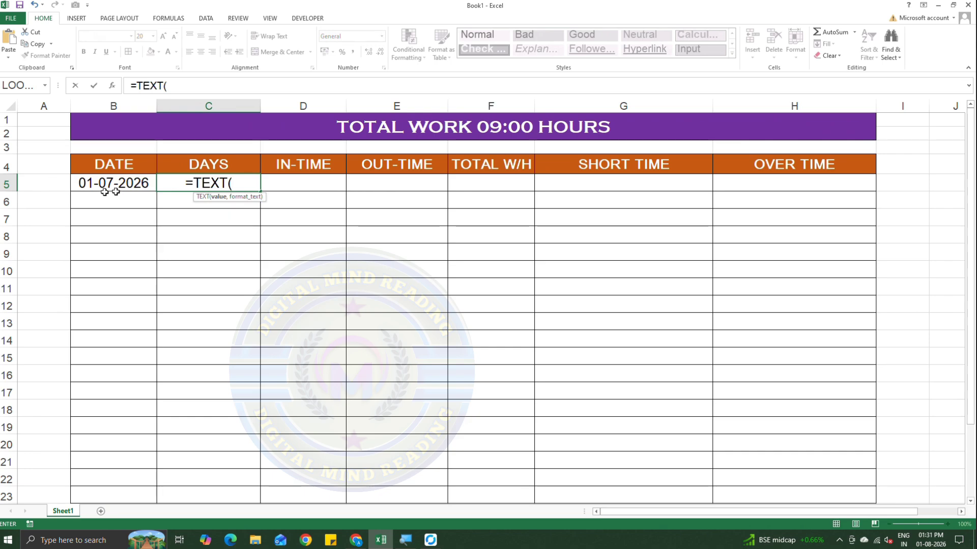
pyautogui.click(127, 185)
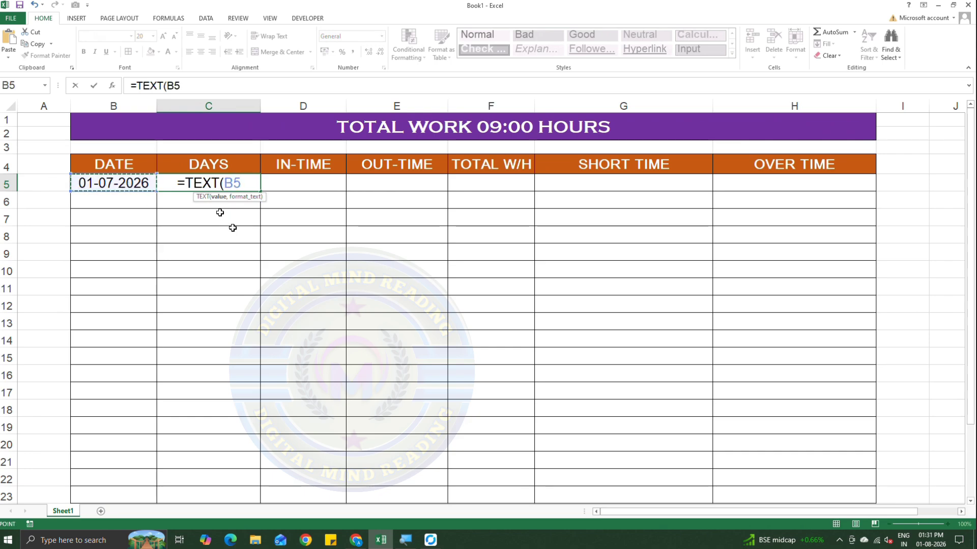
pyautogui.write(',')
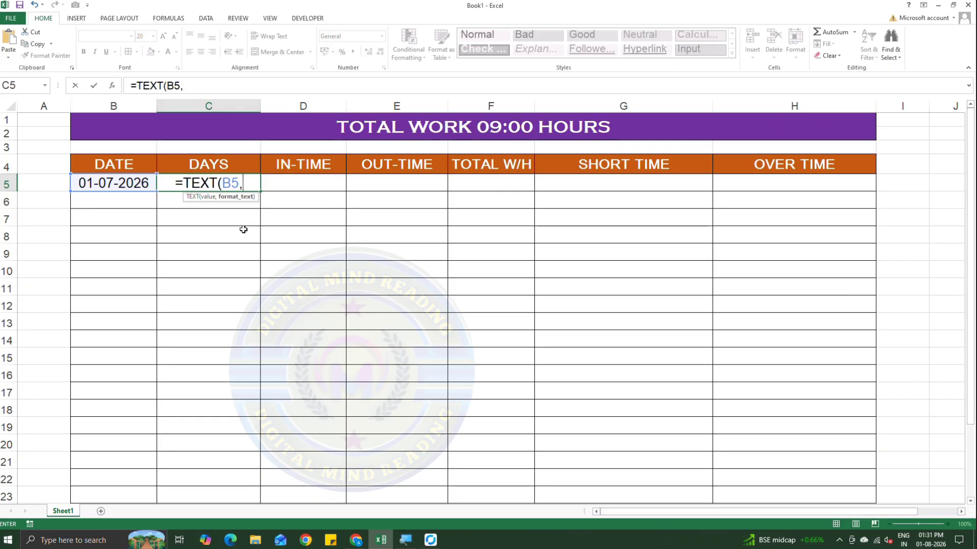
pyautogui.write('"')
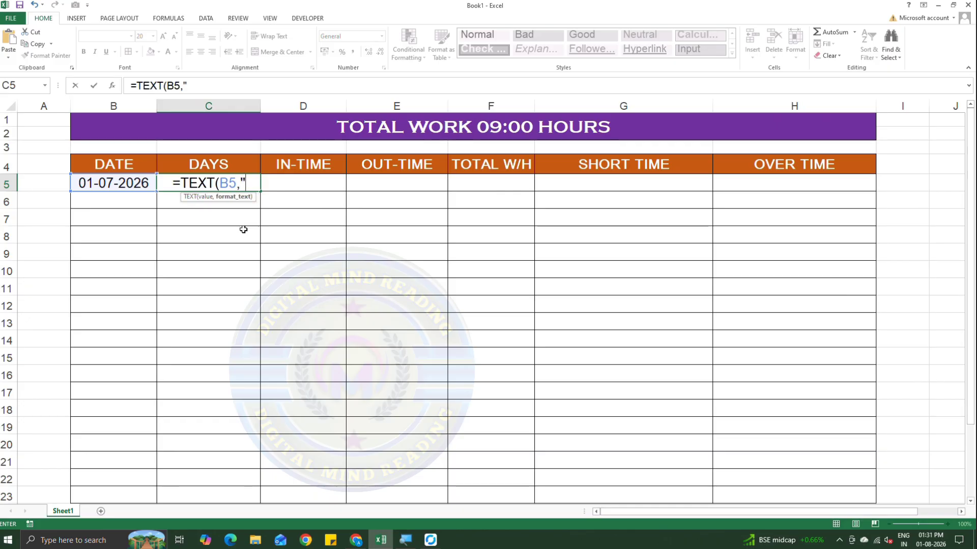
pyautogui.write('DDD')
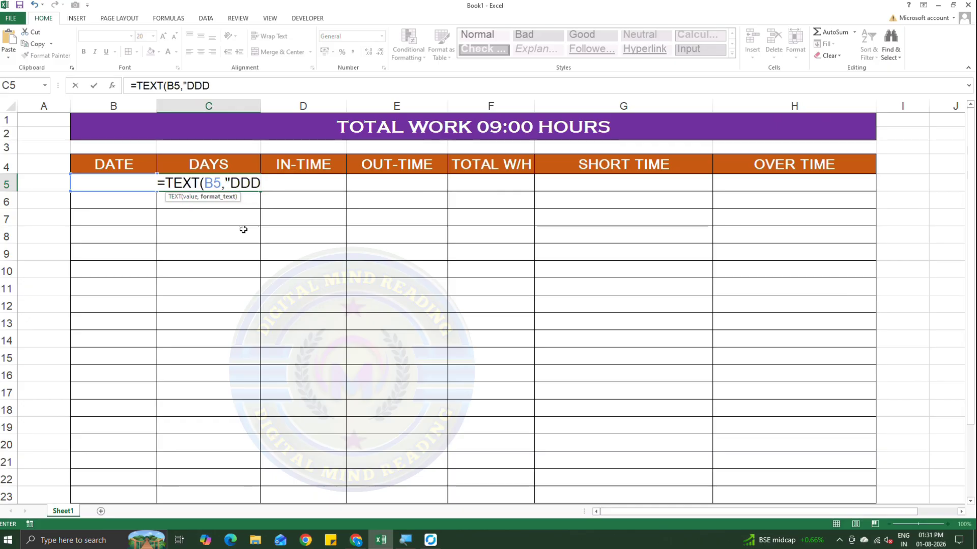
pyautogui.write('")')
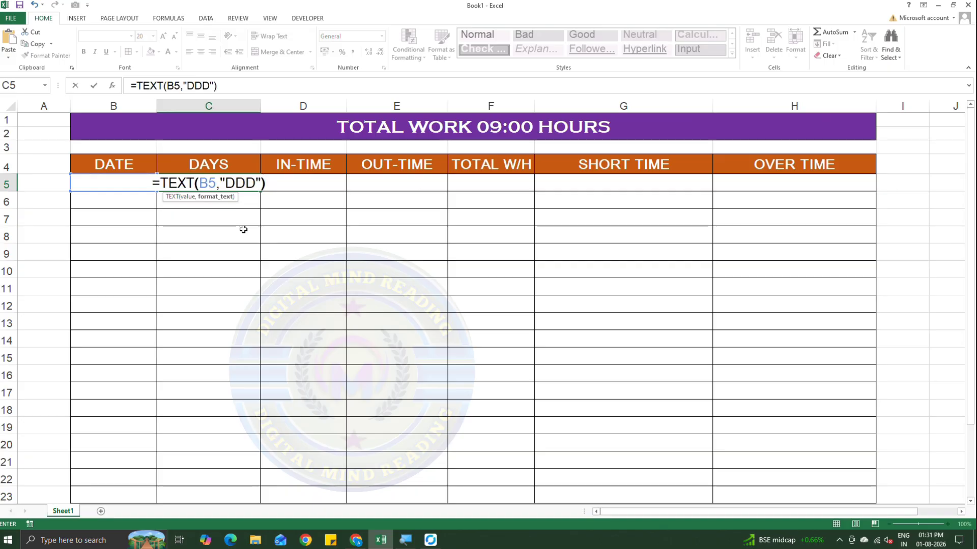
pyautogui.press('Return')
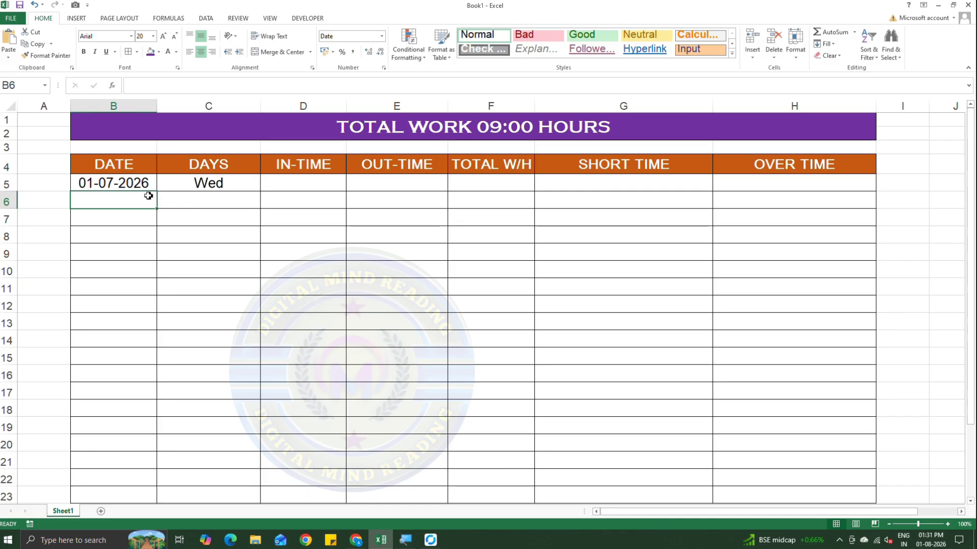
# Fill the weekday formula from C5 down the DAYS column to row 23.
pyautogui.click(208, 185)
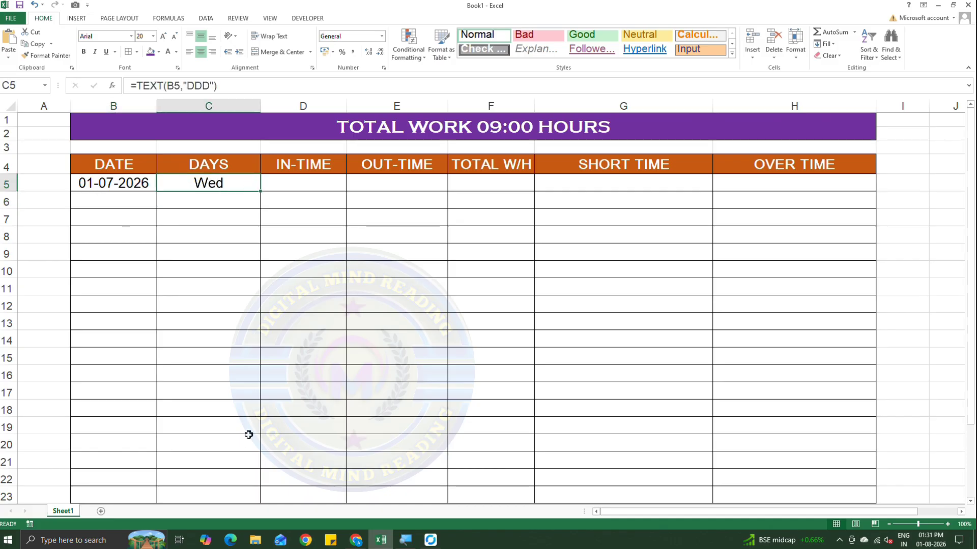
pyautogui.moveTo(260, 191); pyautogui.dragTo(263, 418)
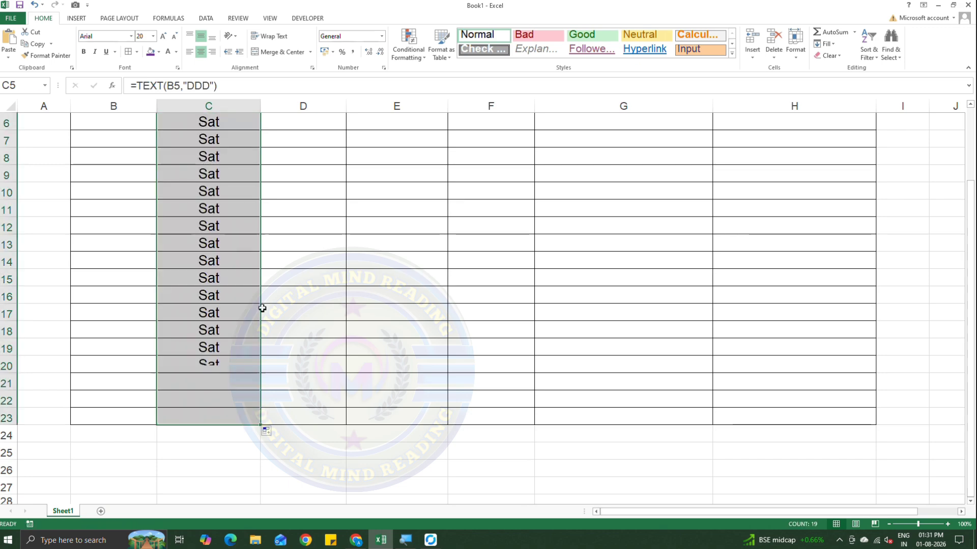
pyautogui.scroll(2, 262, 308)
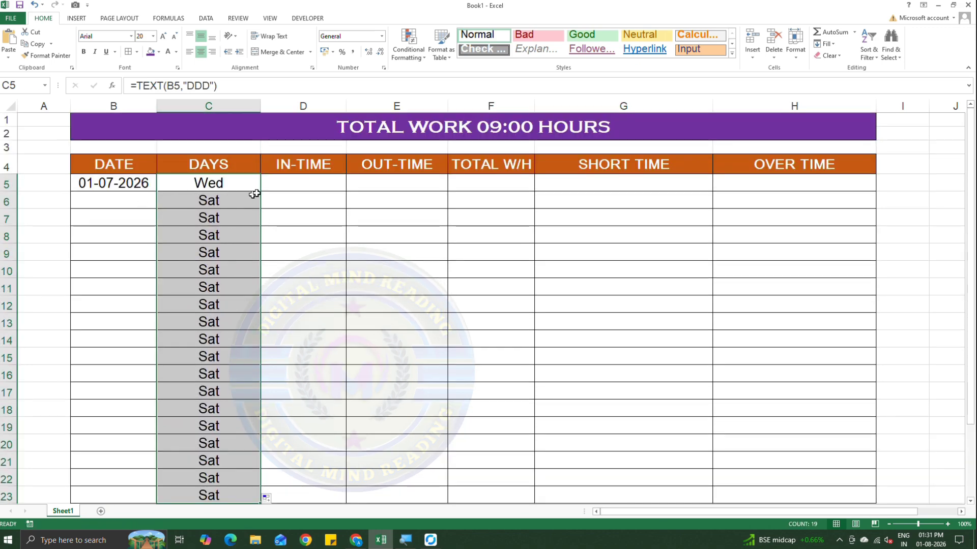
# Enter the dates 02-07-2026 in B6 and 03-07-2026 in B7.
pyautogui.click(119, 204)
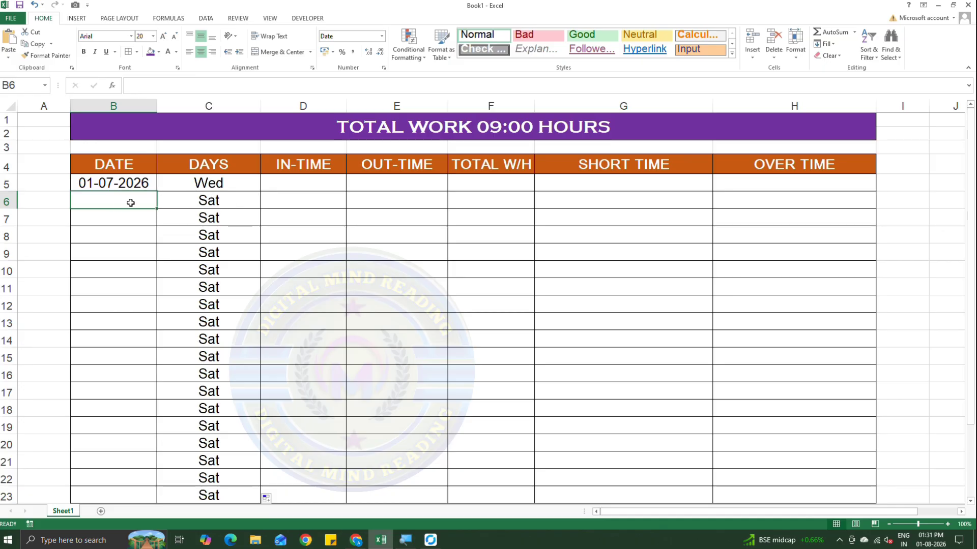
pyautogui.write('02-')
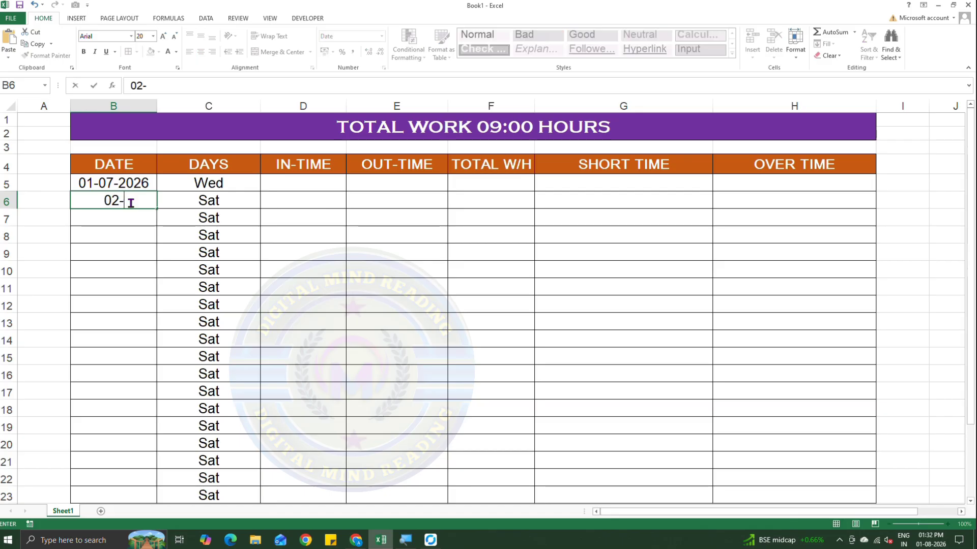
pyautogui.write('07-2026')
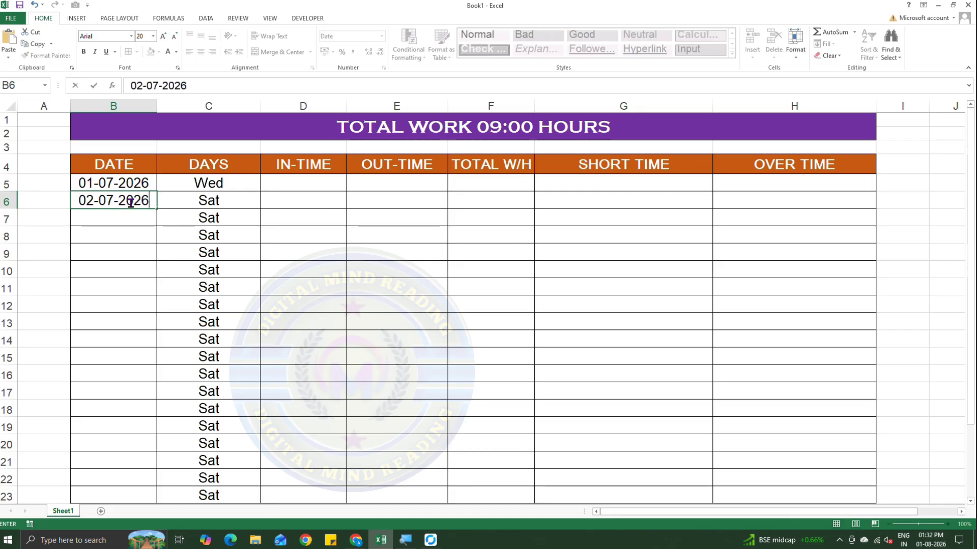
pyautogui.press('Return')
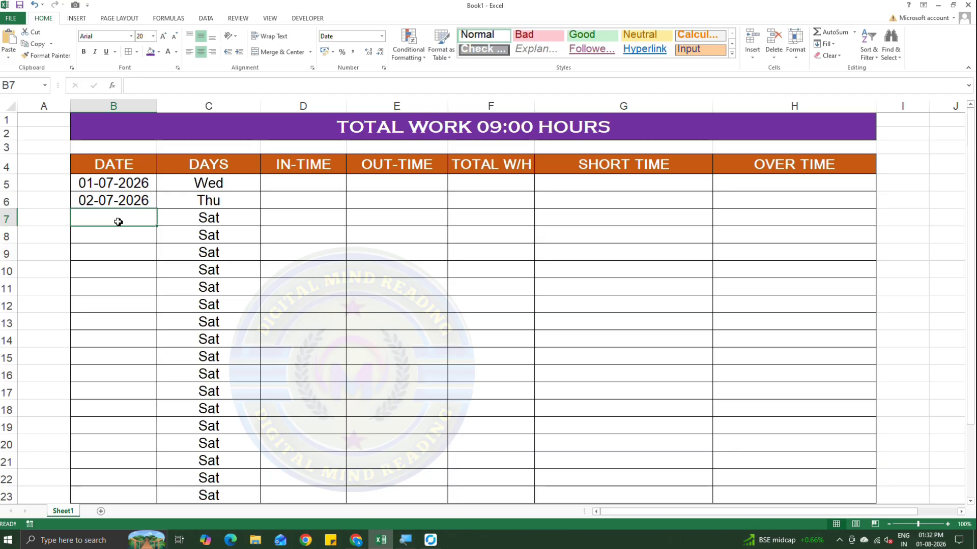
pyautogui.write('03-')
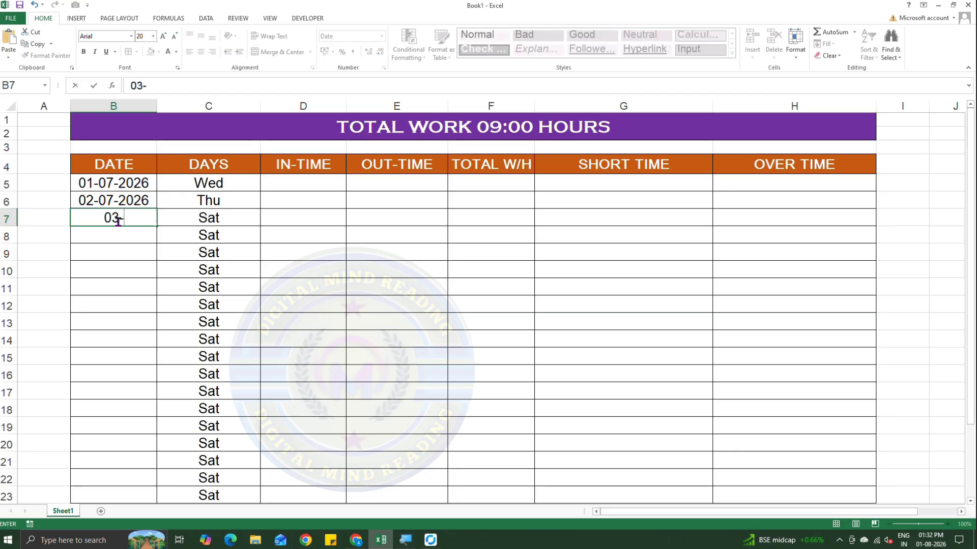
pyautogui.write('07-202')
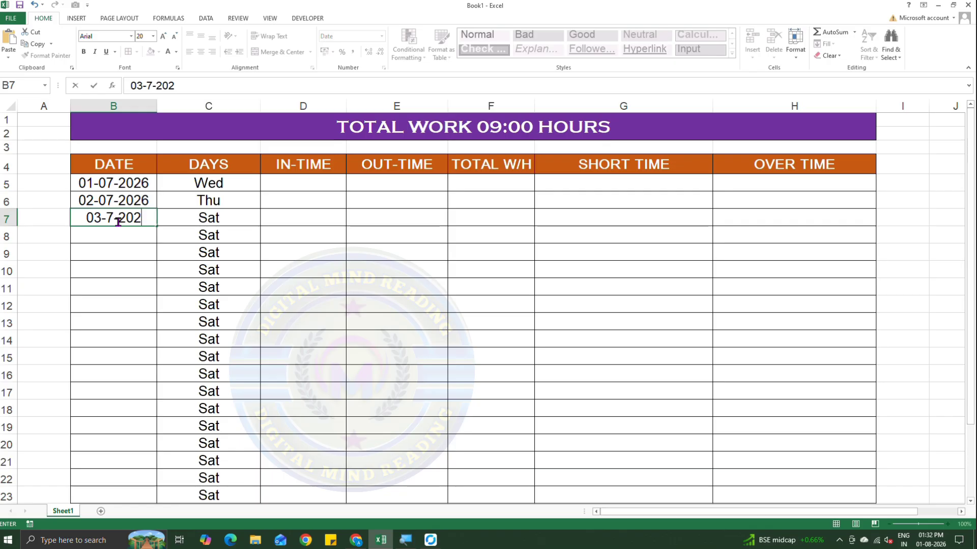
pyautogui.write('6')
pyautogui.press('Return')
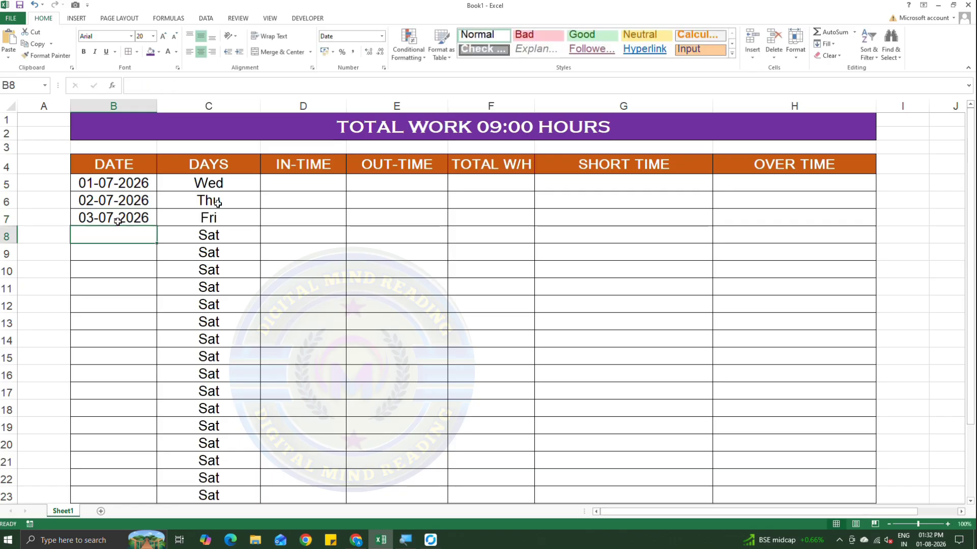
# Enter 09:50 AM as the IN-TIME for the first date, in cell D5.
pyautogui.click(294, 189)
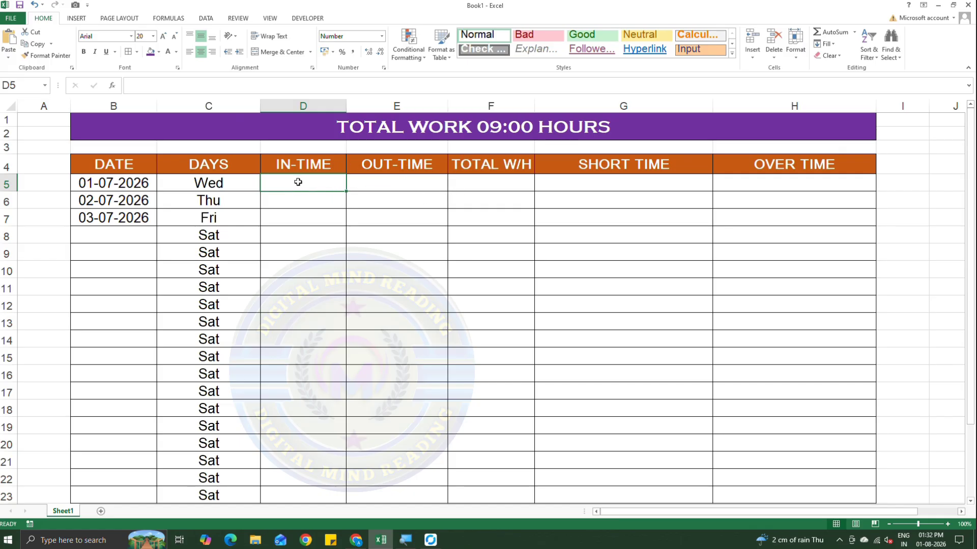
pyautogui.write('09')
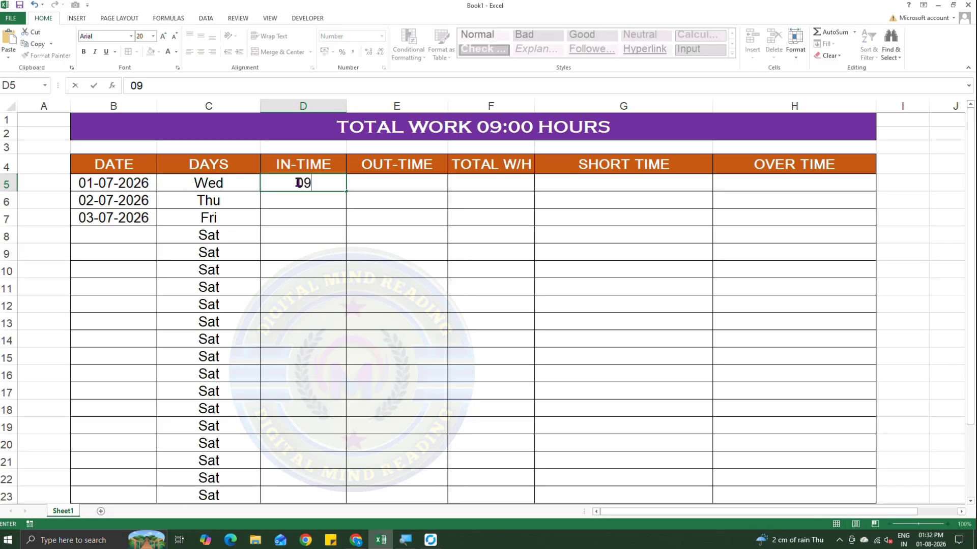
pyautogui.write(':50')
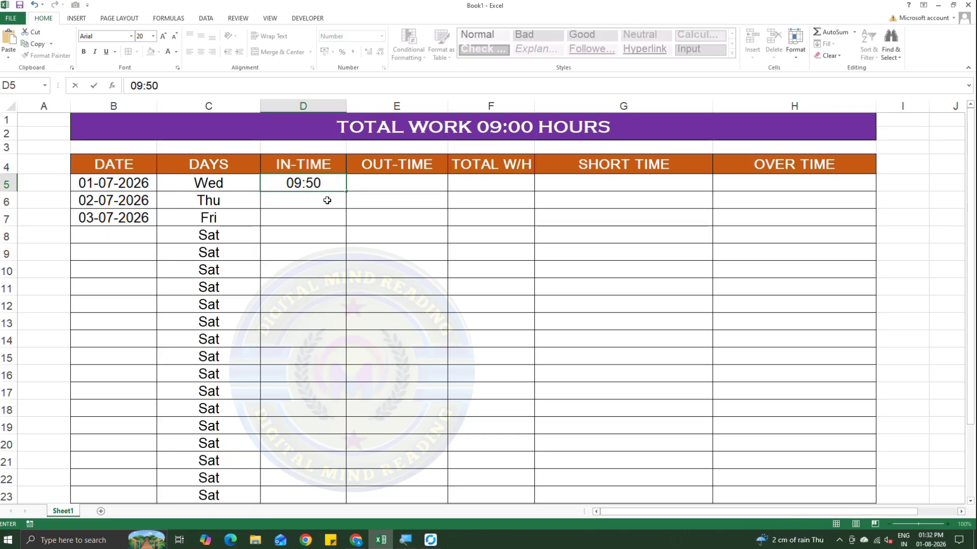
pyautogui.write(' AM')
pyautogui.press('Return')
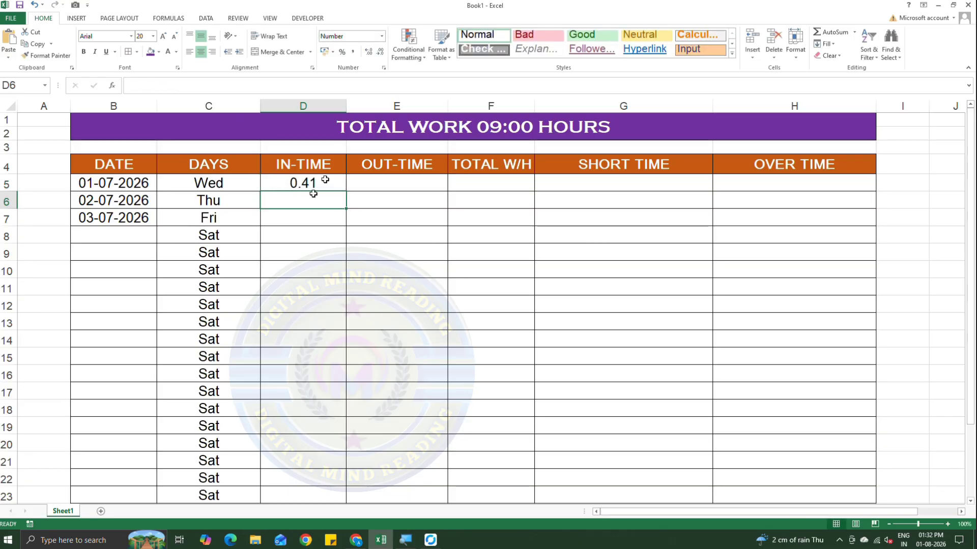
# Apply the custom number format H.MM AM/PM to the IN-TIME, OUT-TIME and TOTAL W/H columns (D to F).
pyautogui.click(314, 190)
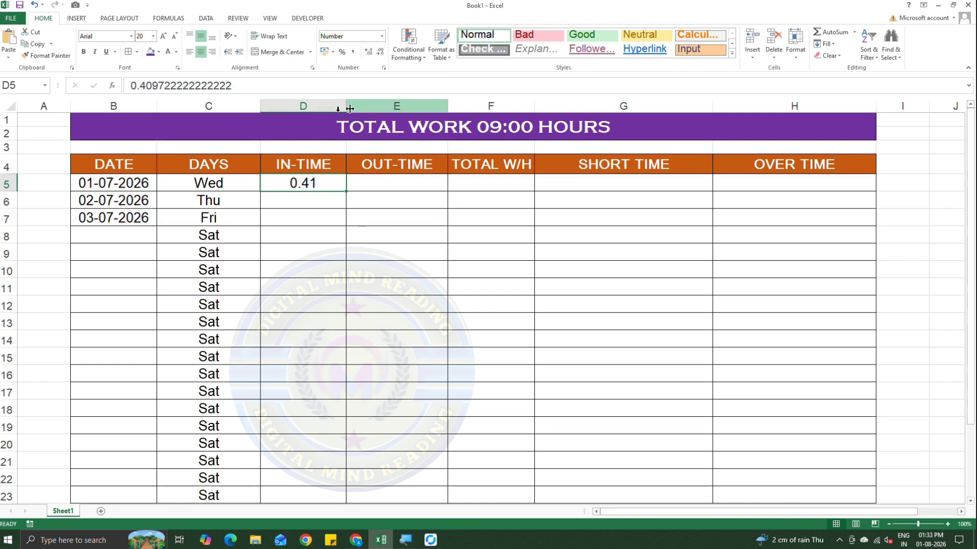
pyautogui.moveTo(319, 106); pyautogui.dragTo(467, 128)
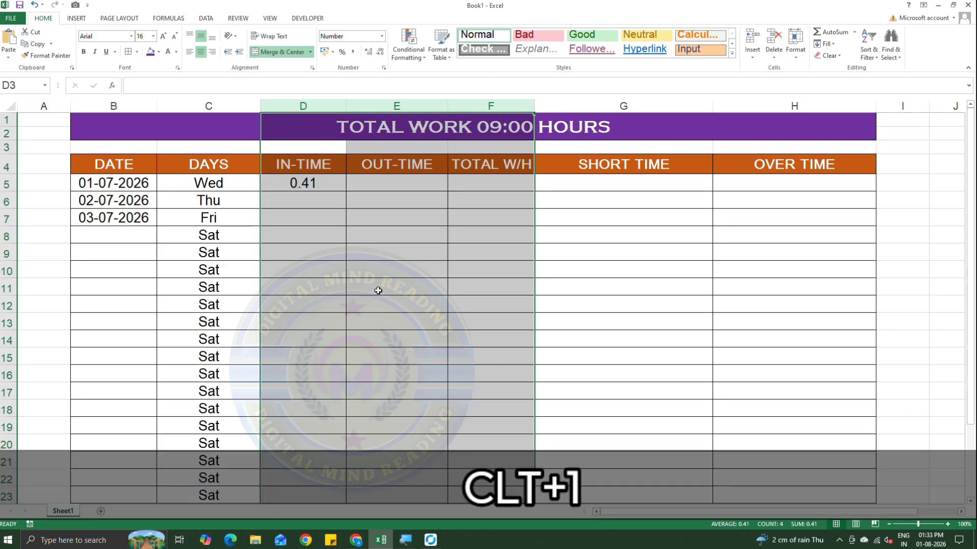
pyautogui.hotkey('ctrl', '1')
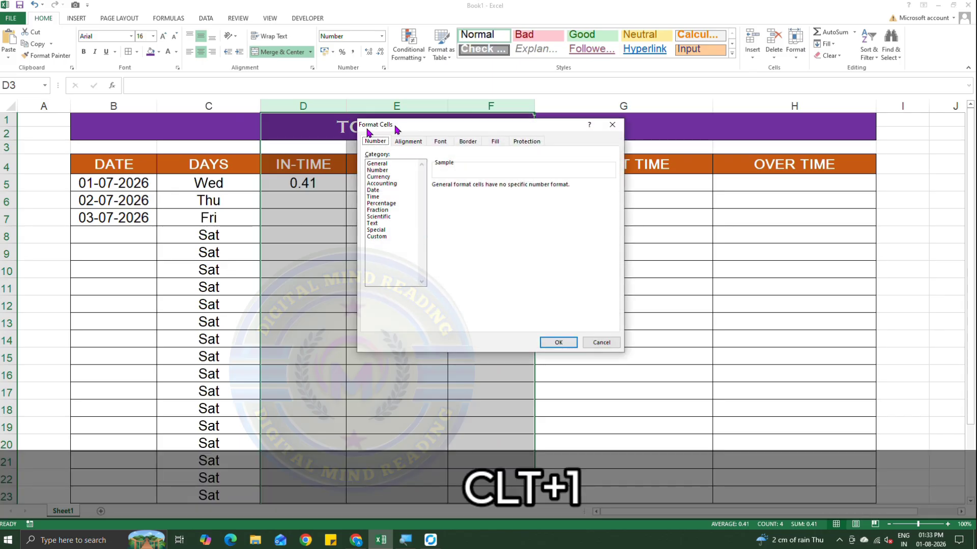
pyautogui.moveTo(432, 125); pyautogui.dragTo(449, 128)
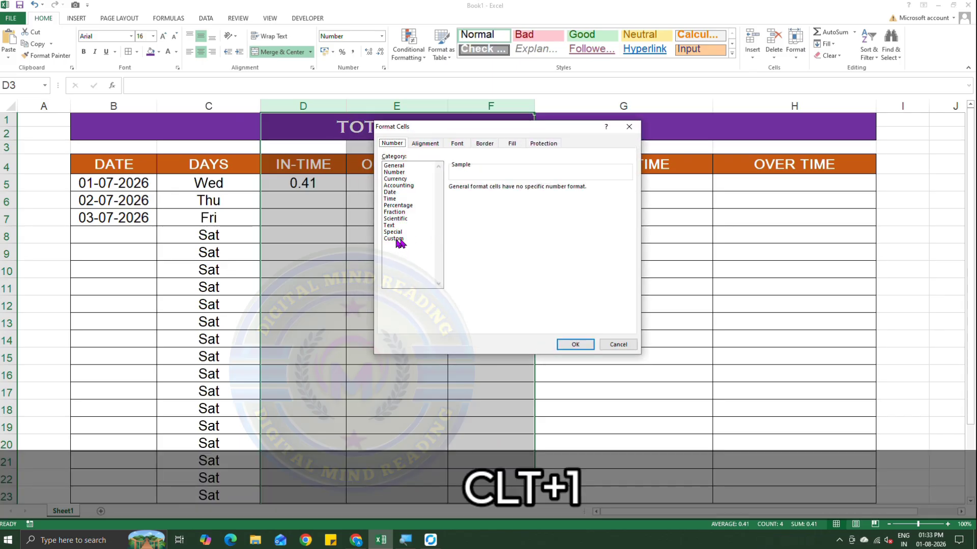
pyautogui.click(396, 238)
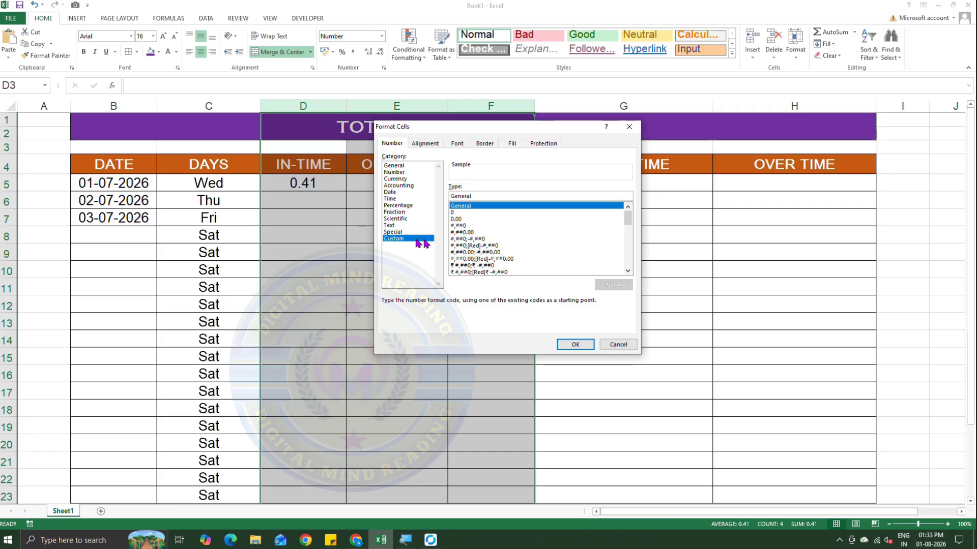
pyautogui.click(481, 196)
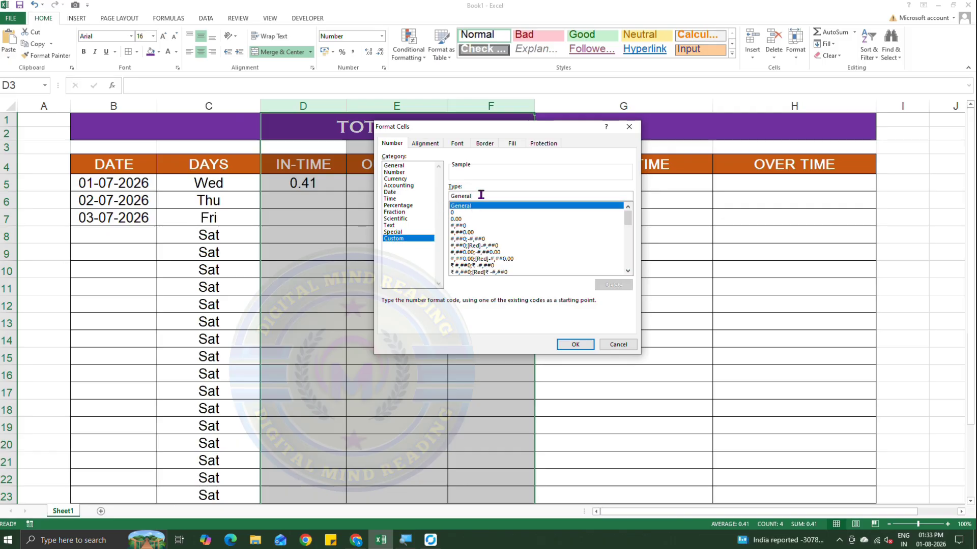
pyautogui.press('BackSpace')
pyautogui.press('BackSpace')
pyautogui.press('BackSpace')
pyautogui.press('BackSpace')
pyautogui.press('BackSpace')
pyautogui.press('BackSpace')
pyautogui.press('BackSpace')
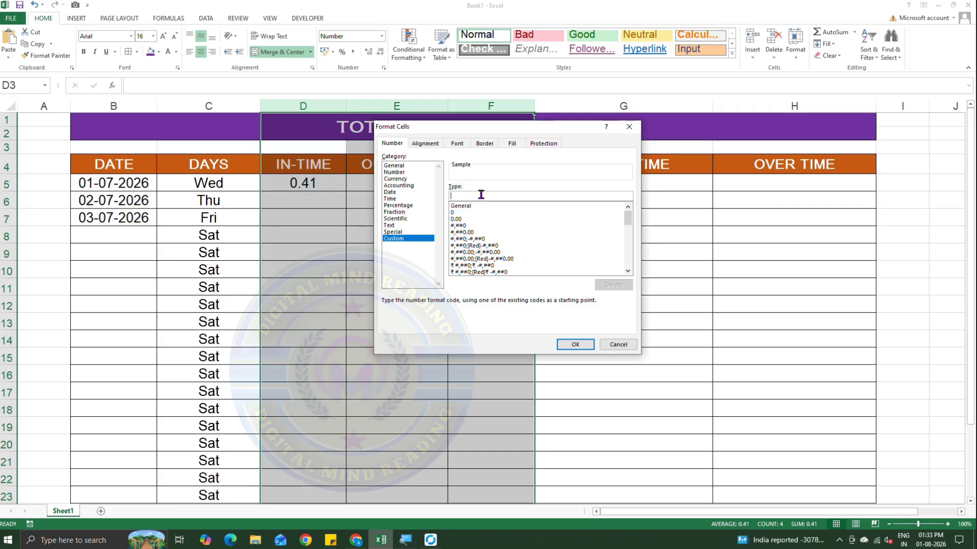
pyautogui.write('H')
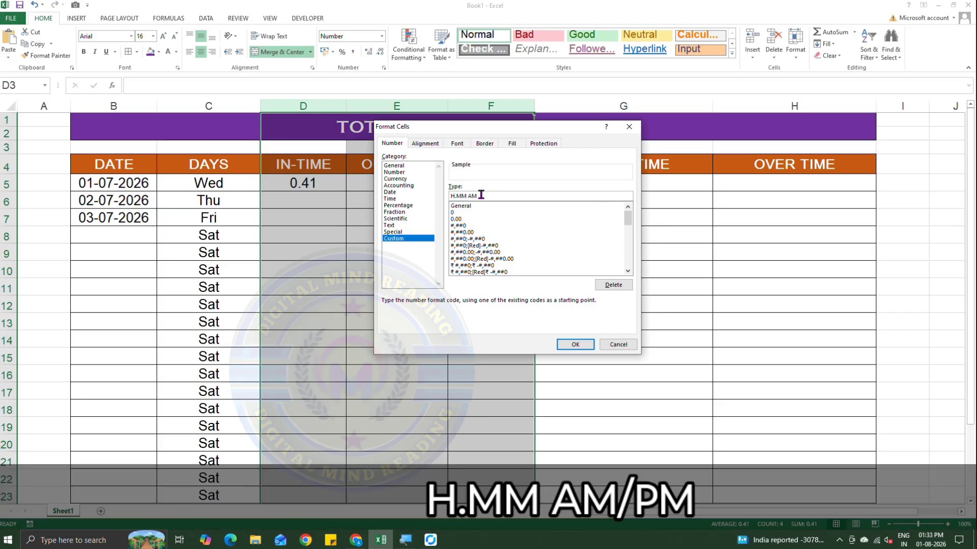
pyautogui.write('.MM AM')
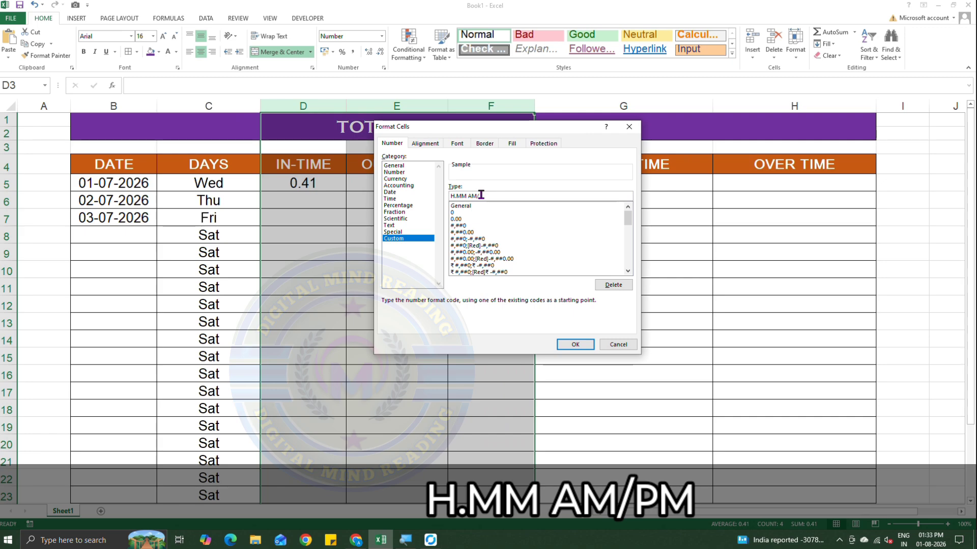
pyautogui.write('/PM')
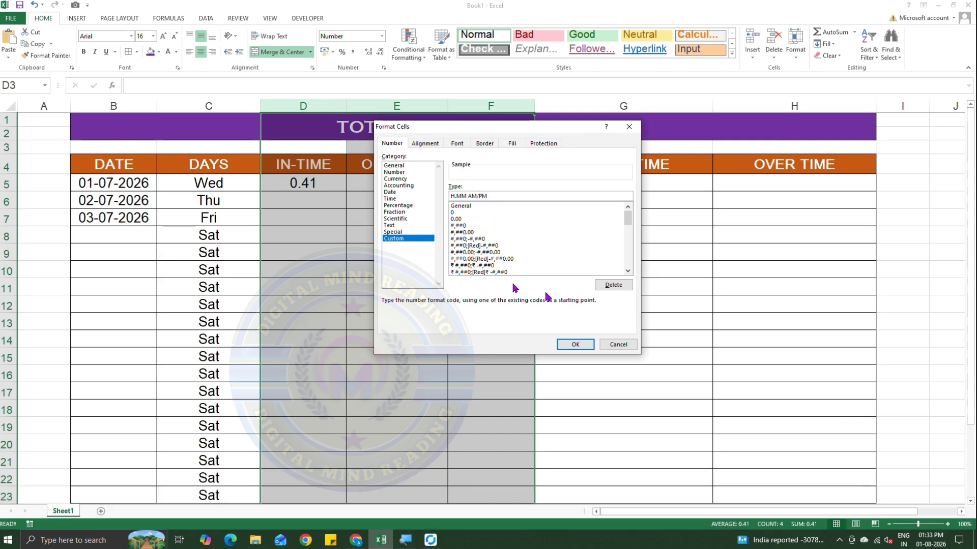
pyautogui.click(575, 345)
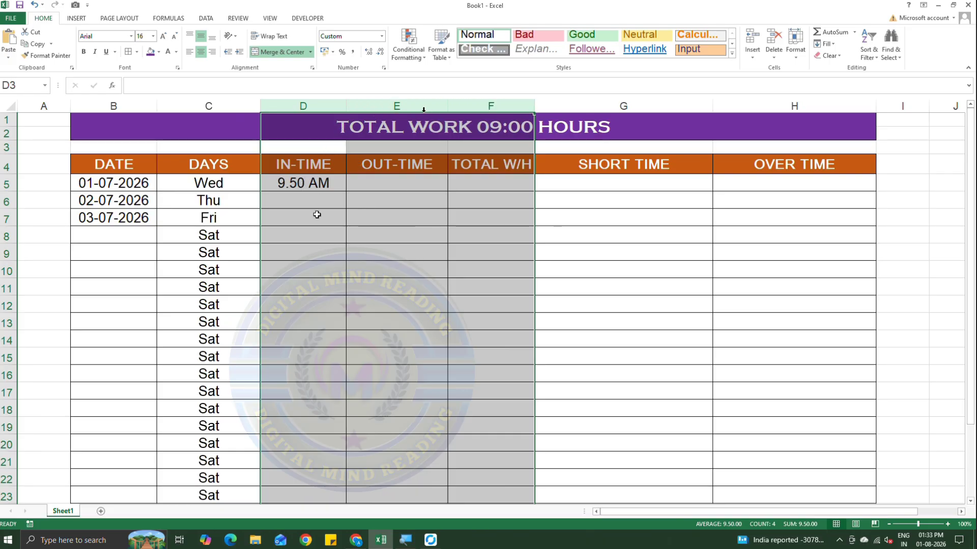
# Enter the IN-TIME values 09:55 AM in D6 and 10:05 AM in D7.
pyautogui.click(382, 185)
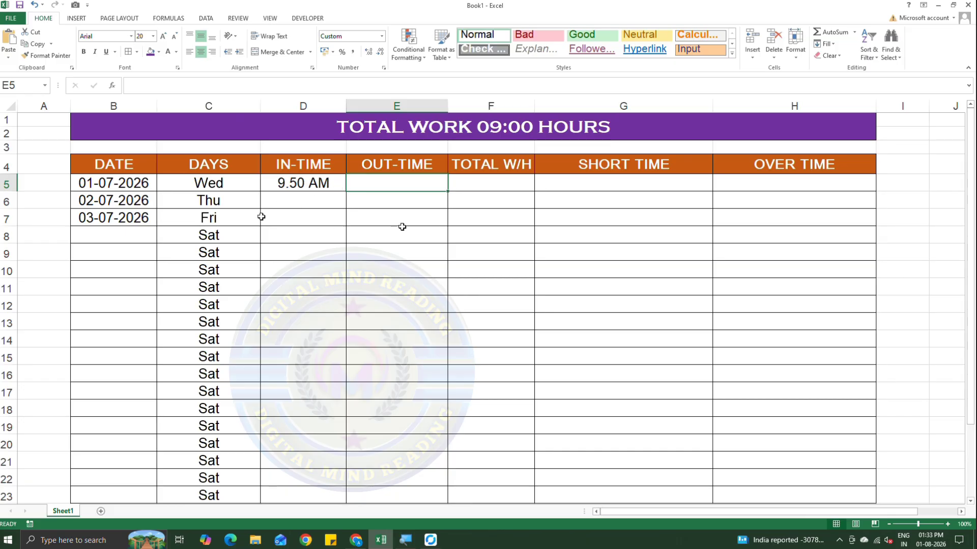
pyautogui.click(301, 204)
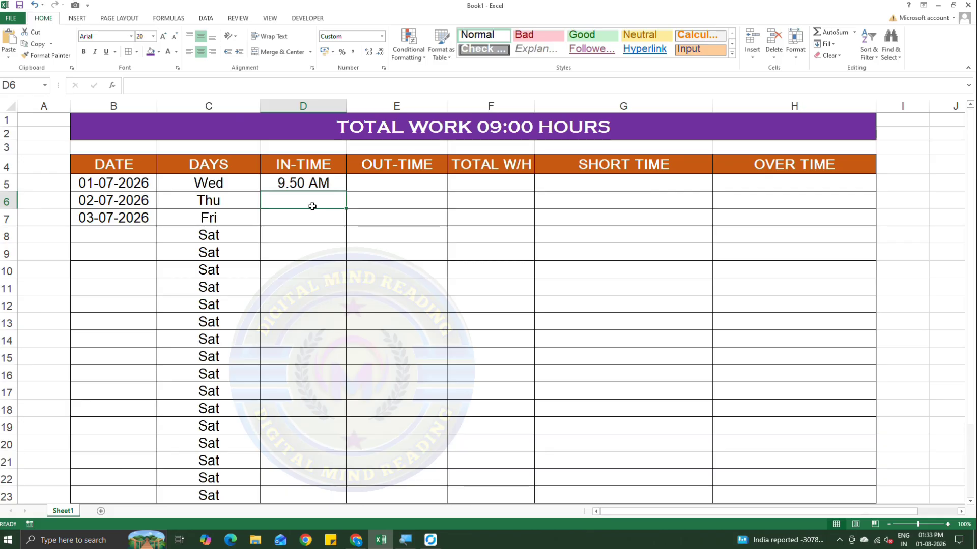
pyautogui.write('09')
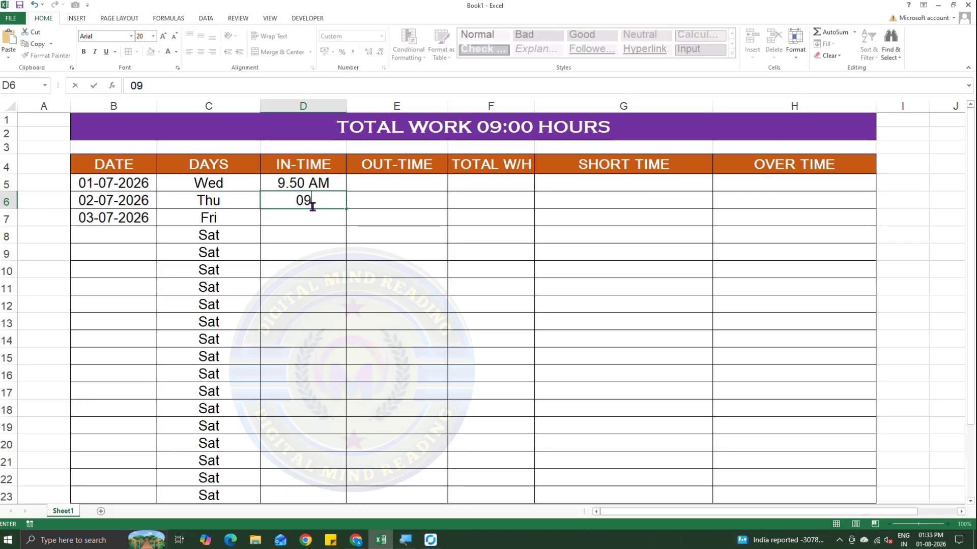
pyautogui.write(':55')
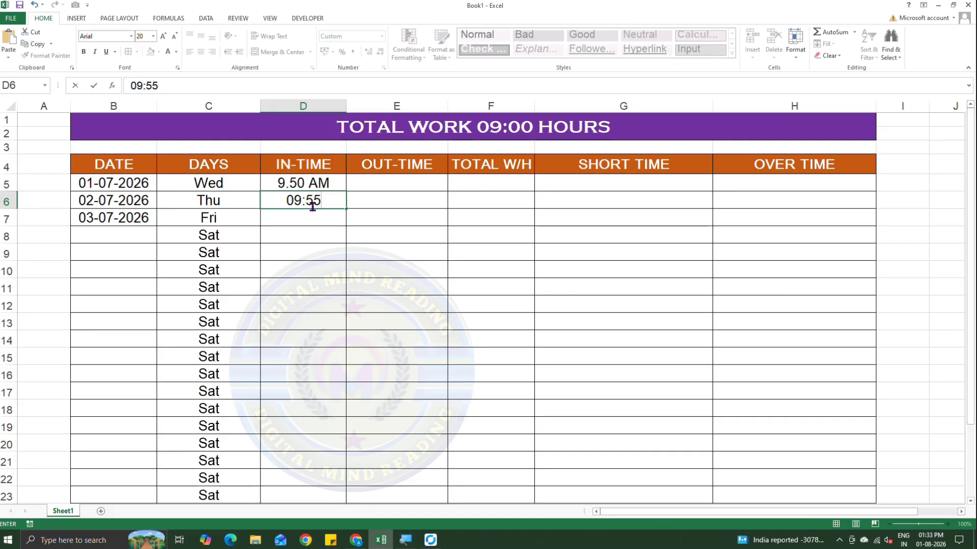
pyautogui.write(' AM')
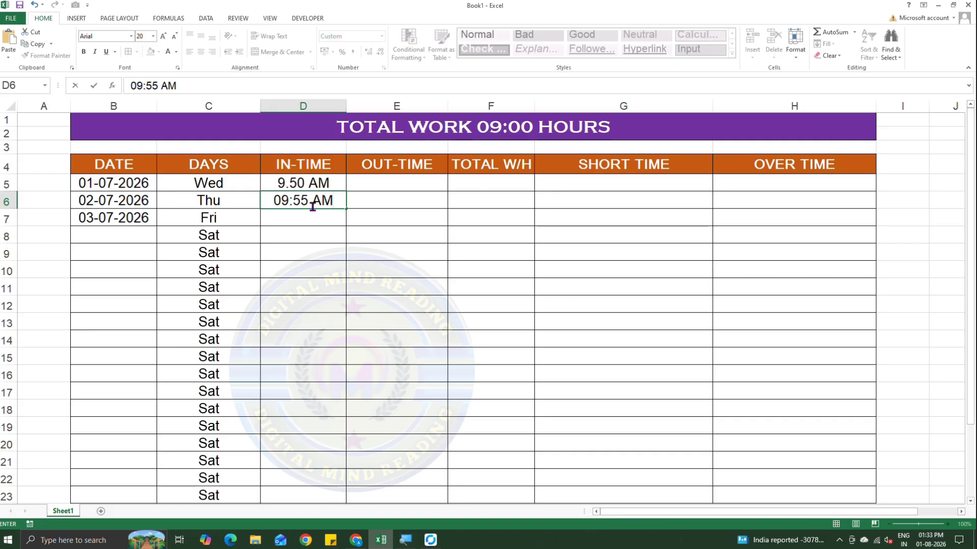
pyautogui.press('Return')
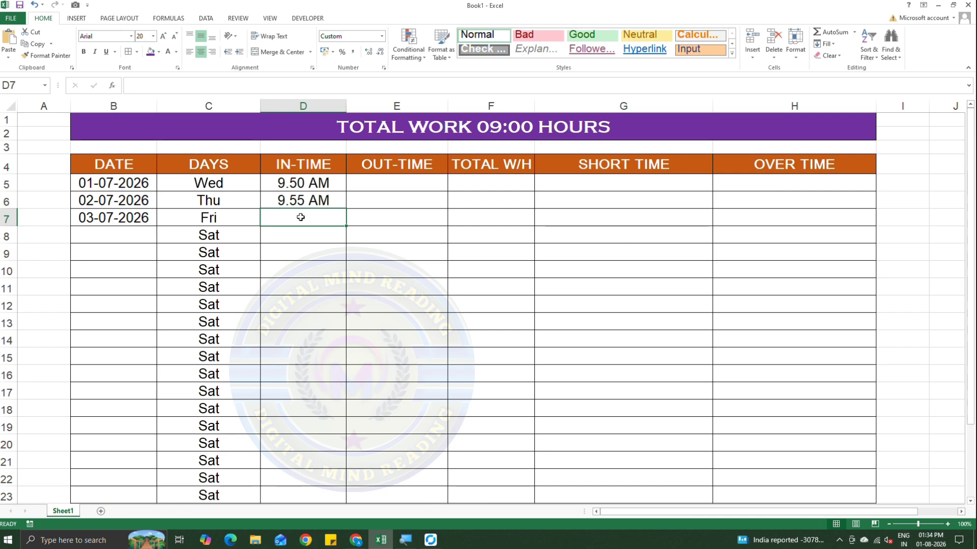
pyautogui.write('10')
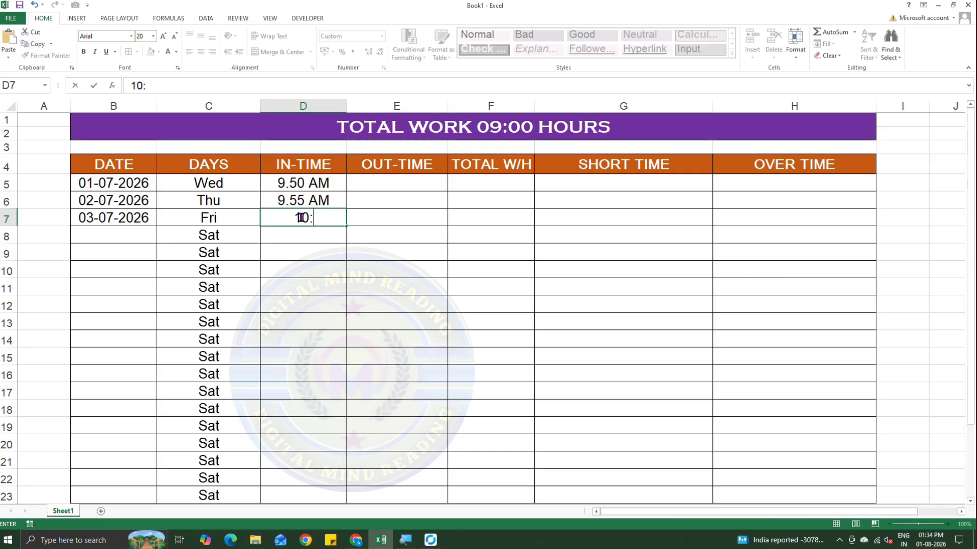
pyautogui.write(':05 AM')
pyautogui.press('Return')
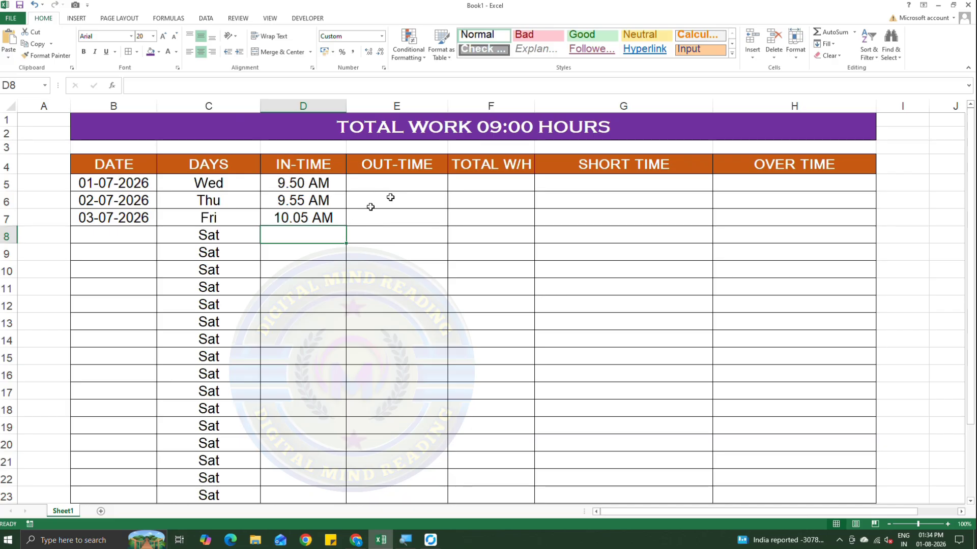
# Enter 07:15 PM as the OUT-TIME for the first date, in cell E5.
pyautogui.click(373, 185)
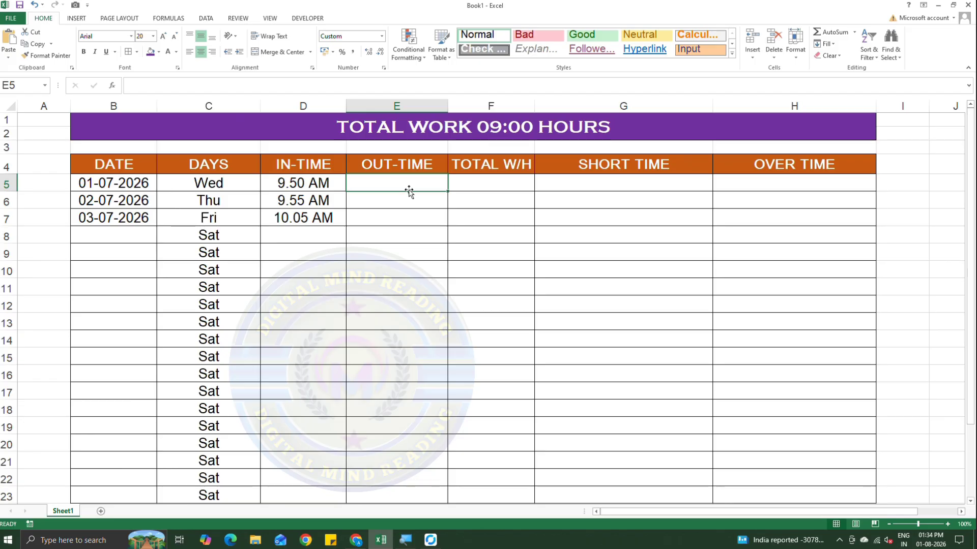
pyautogui.write('0')
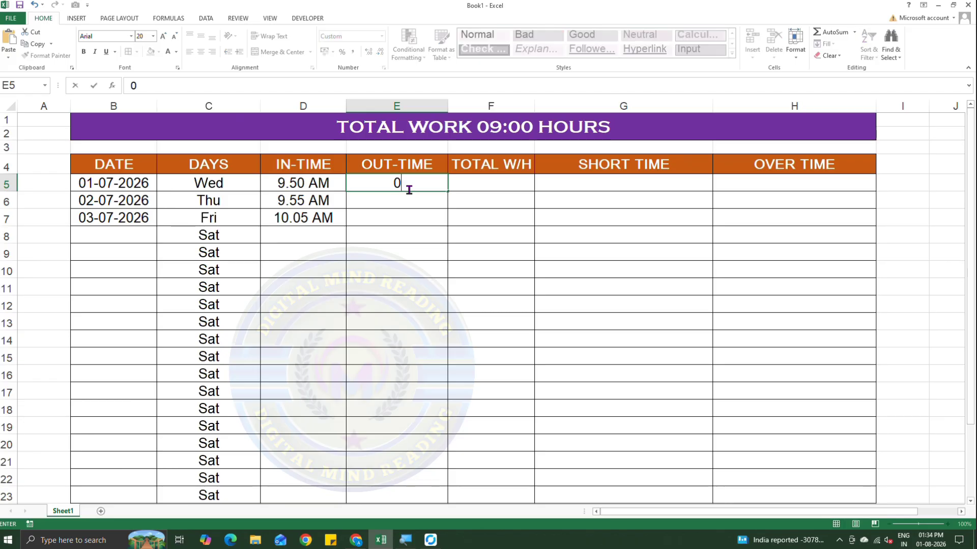
pyautogui.write('7:15 PM')
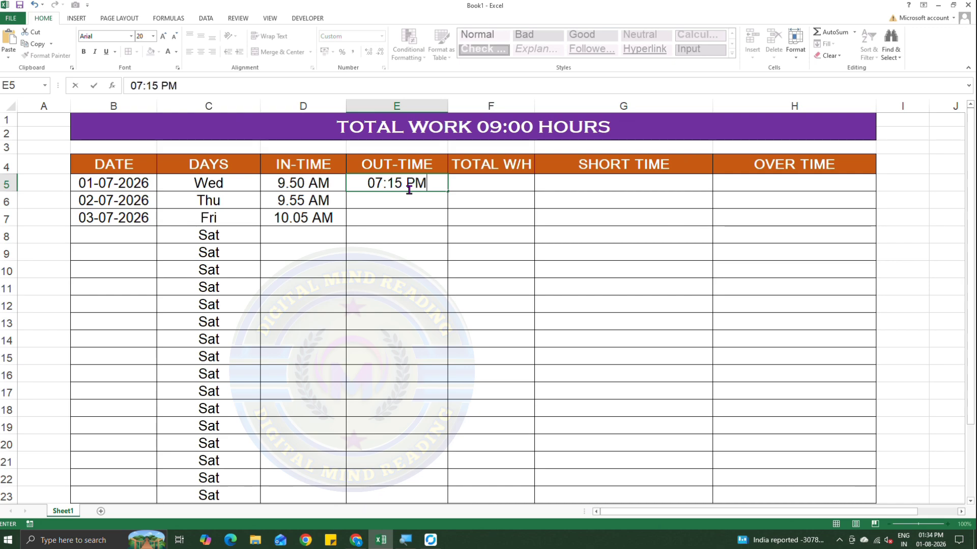
pyautogui.press('Return')
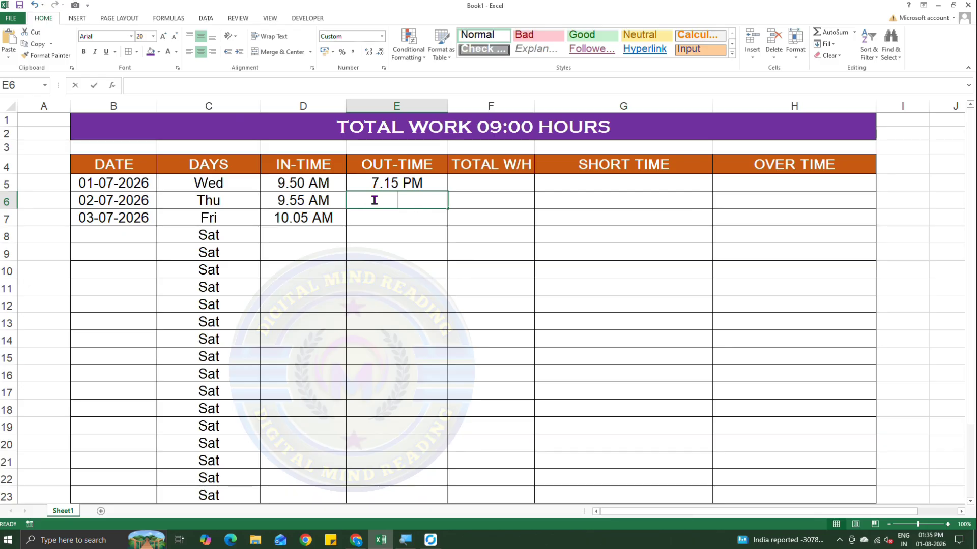
# Enter the OUT-TIME values 07:10 PM in E6 and 06:50 PM in E7.
pyautogui.write('07:')
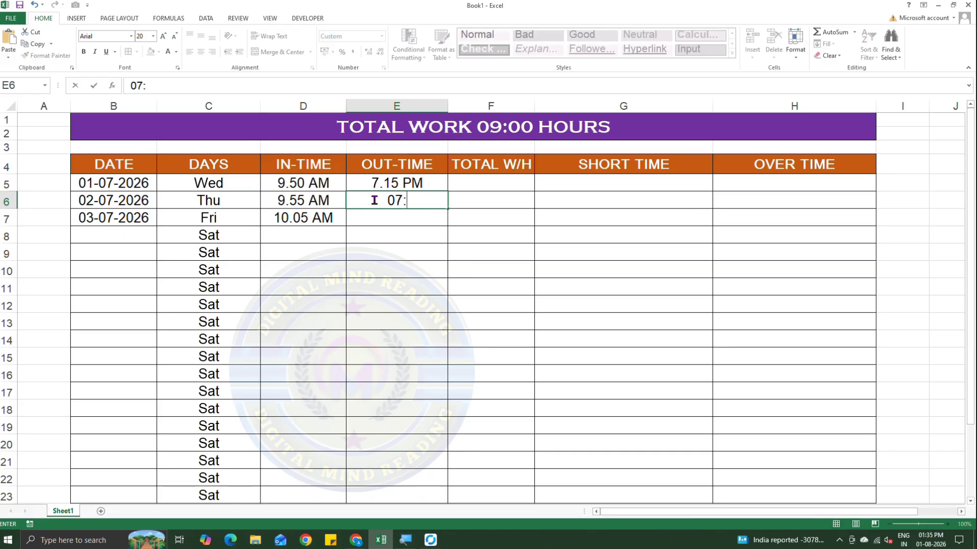
pyautogui.write('10 PM')
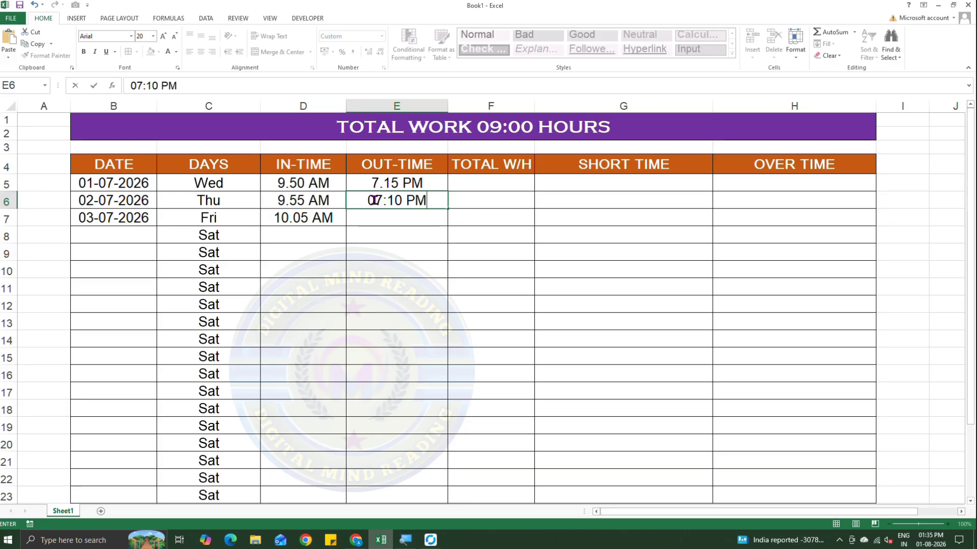
pyautogui.press('Return')
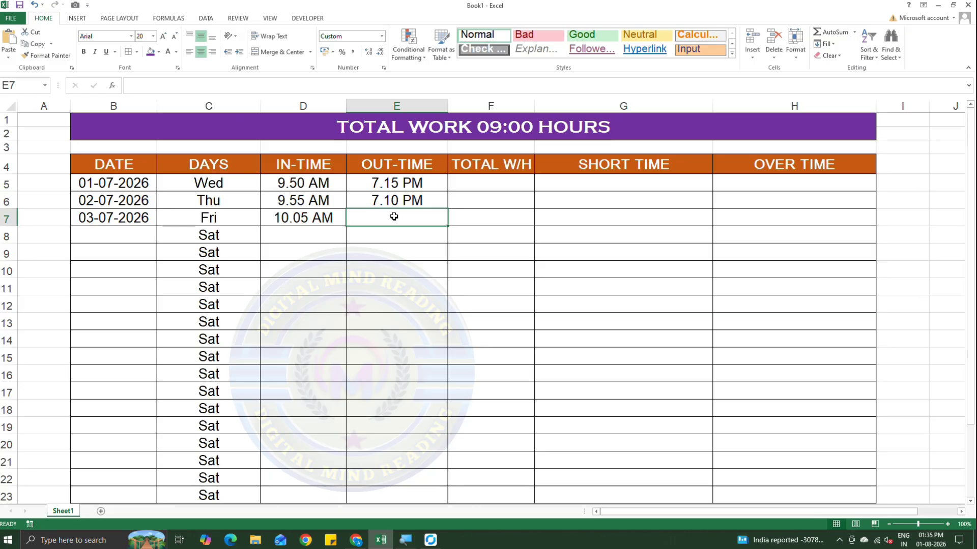
pyautogui.write('06:')
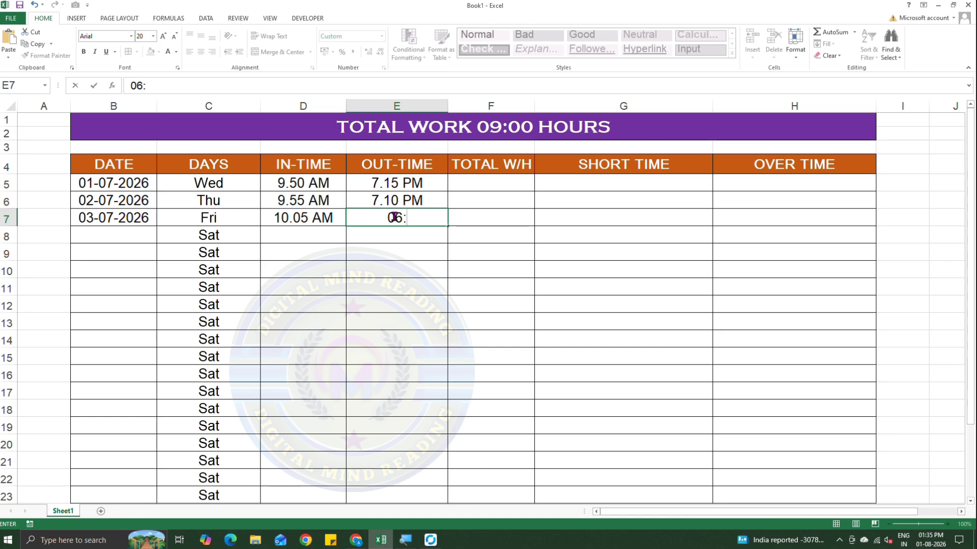
pyautogui.write('50')
pyautogui.write(' PM')
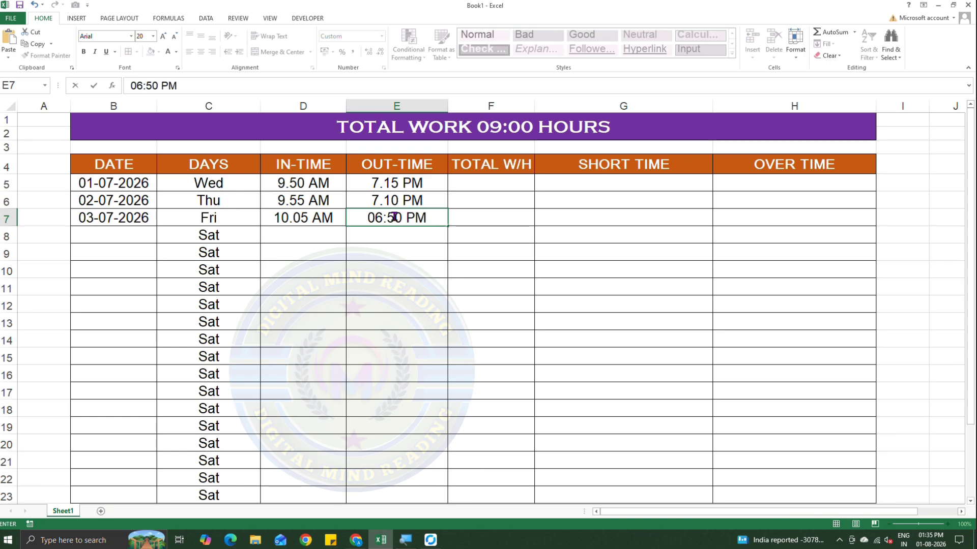
pyautogui.press('Tab')
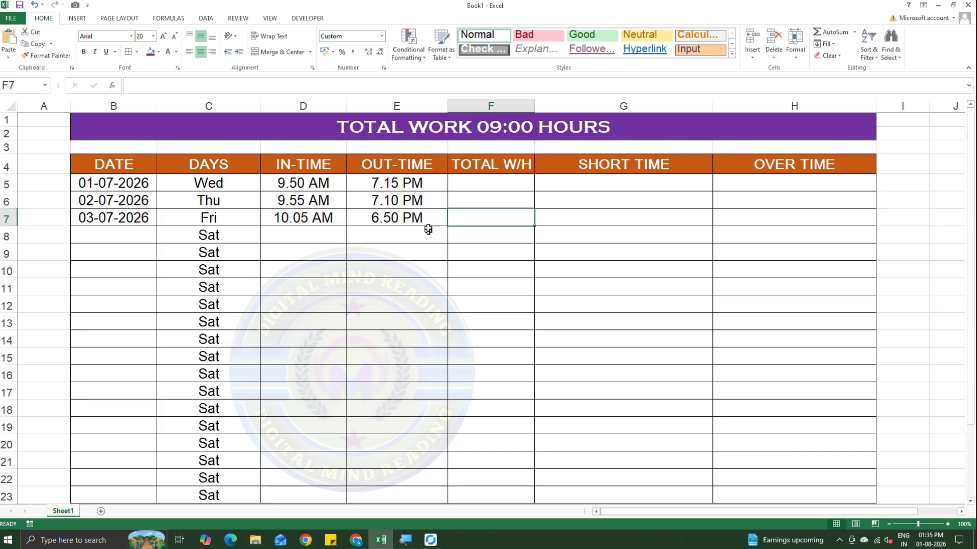
# Calculate the first date's total working hours in F5 with the formula =E5-D5.
pyautogui.click(466, 187)
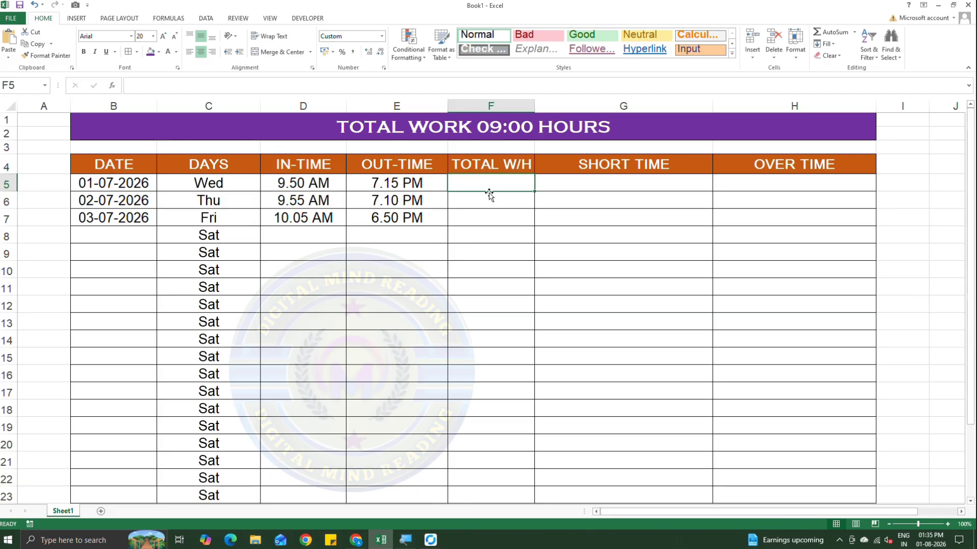
pyautogui.write('=')
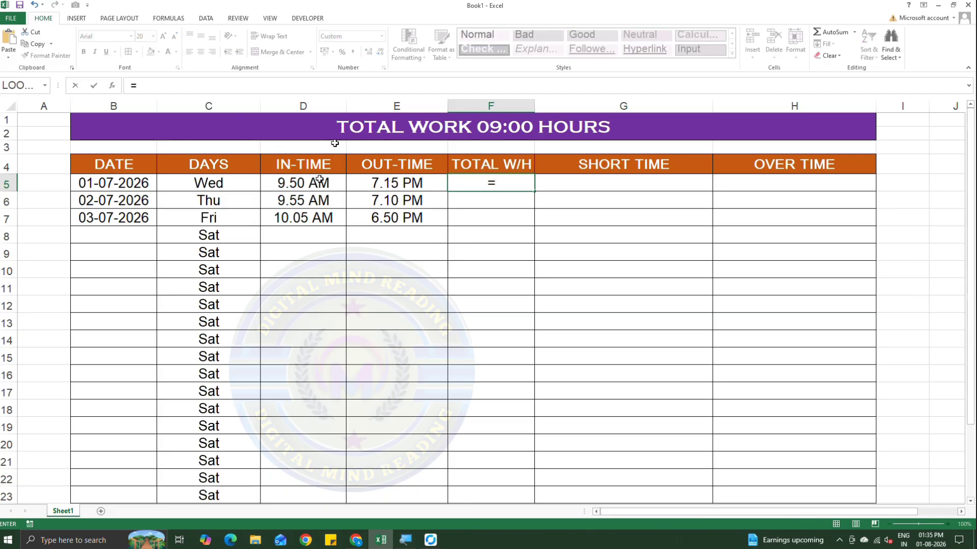
pyautogui.click(392, 184)
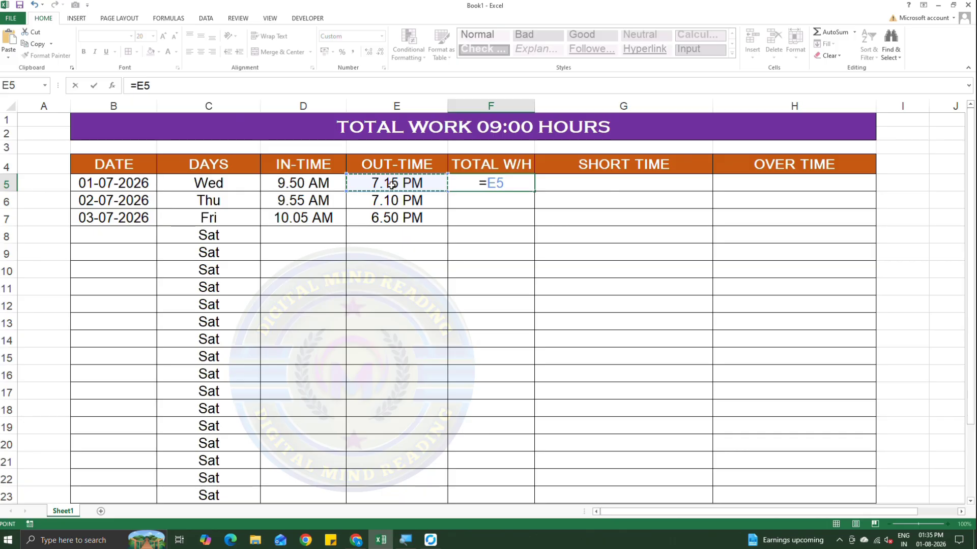
pyautogui.write('-')
pyautogui.click(320, 187)
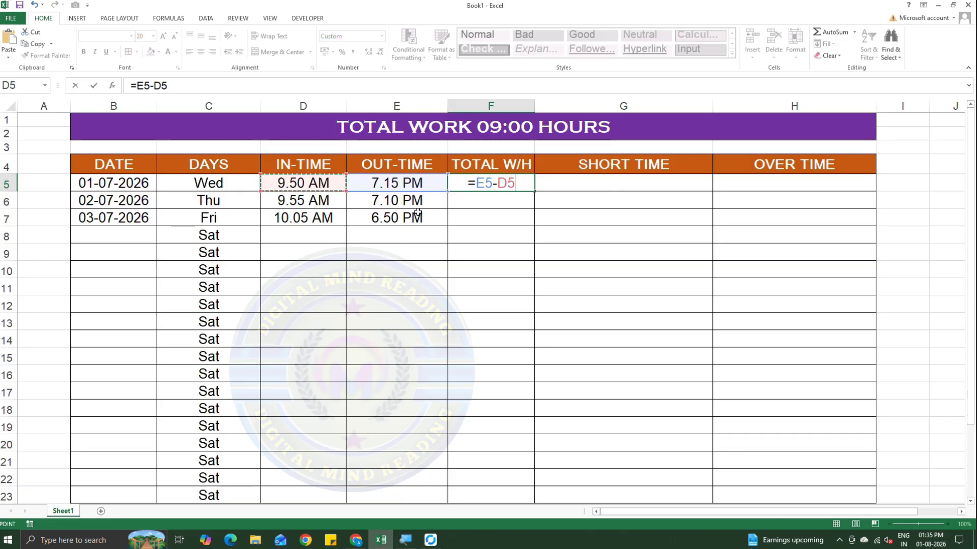
pyautogui.press('Return')
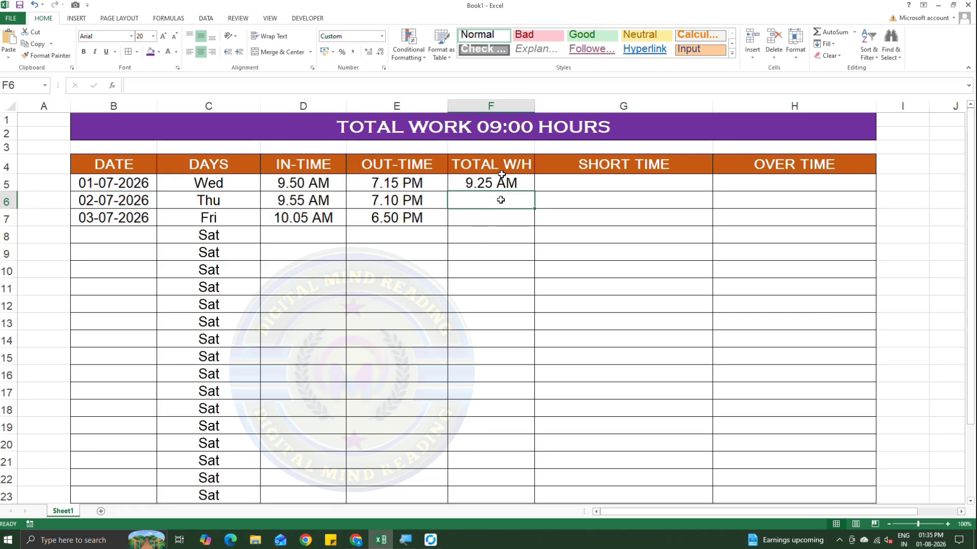
# Apply the custom number format H.MM to the whole TOTAL W/H column F.
pyautogui.click(497, 105)
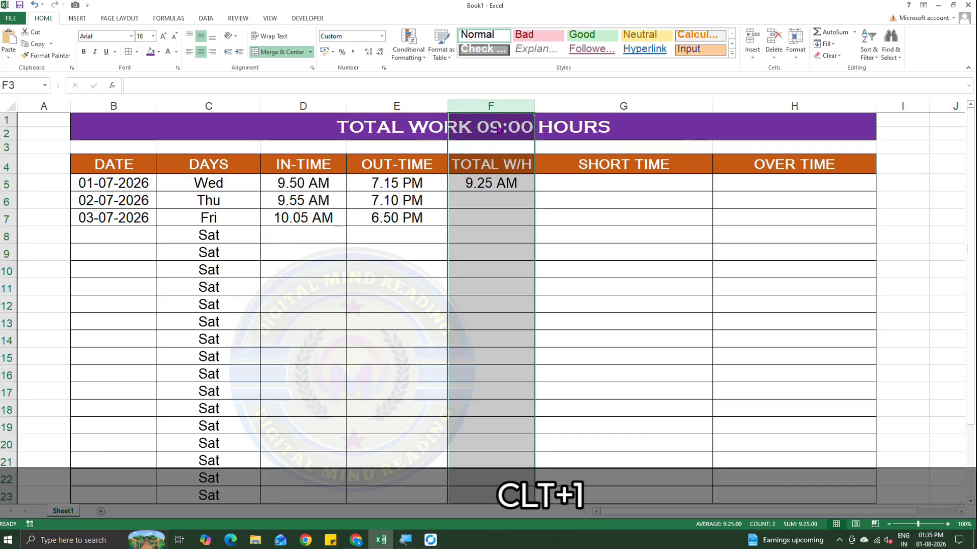
pyautogui.hotkey('ctrl', '1')
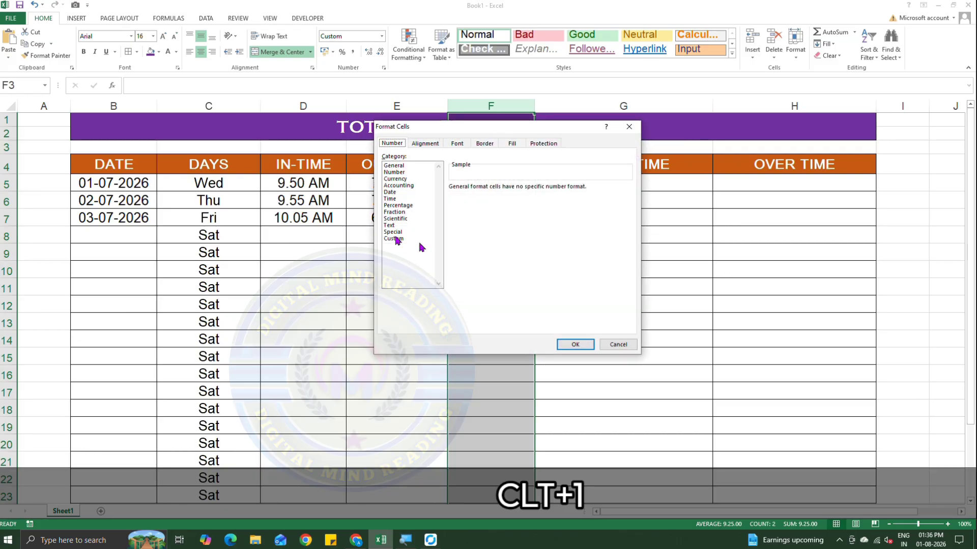
pyautogui.click(397, 238)
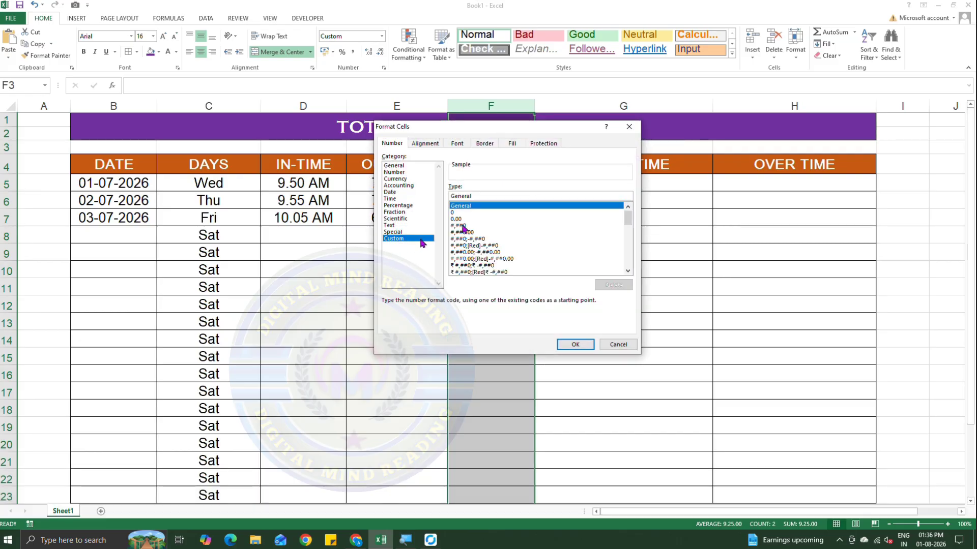
pyautogui.press('BackSpace')
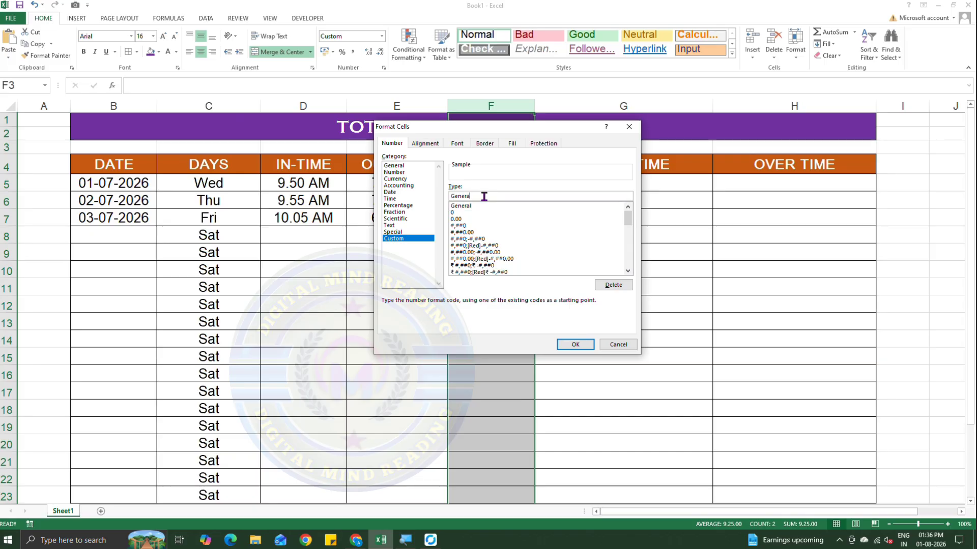
pyautogui.press('BackSpace')
pyautogui.press('BackSpace')
pyautogui.press('BackSpace')
pyautogui.press('BackSpace')
pyautogui.press('BackSpace')
pyautogui.press('BackSpace')
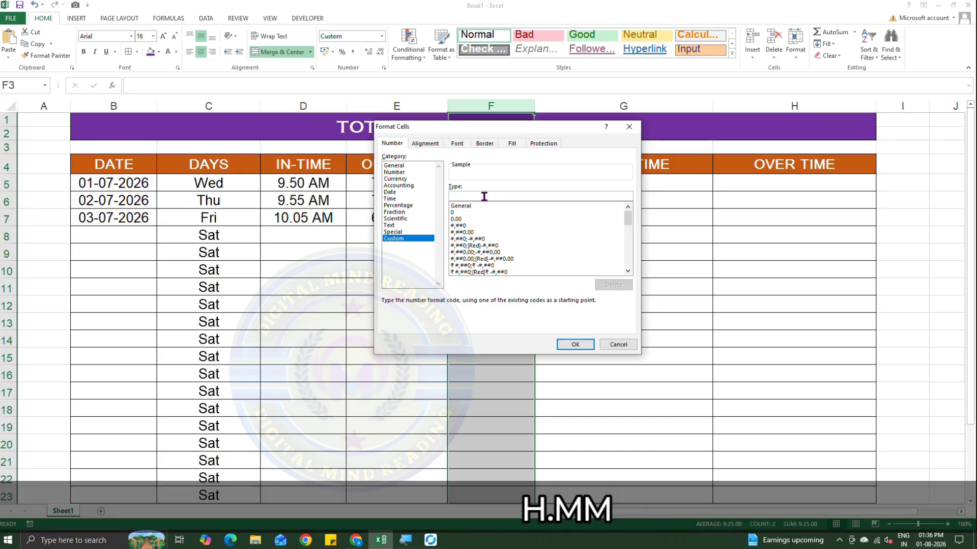
pyautogui.write('H.MM')
pyautogui.click(576, 343)
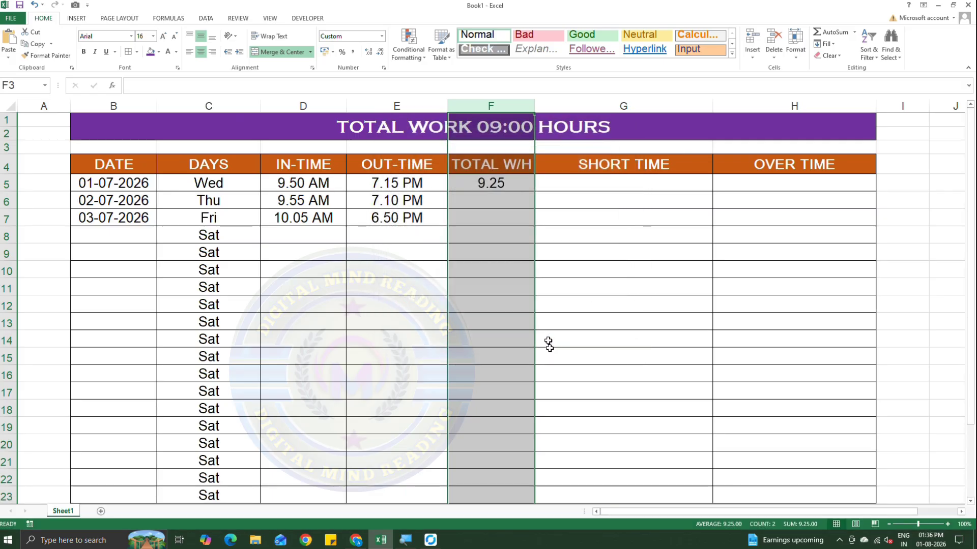
# Fill the total working hours formula from F5 down to F23.
pyautogui.click(508, 200)
pyautogui.click(502, 184)
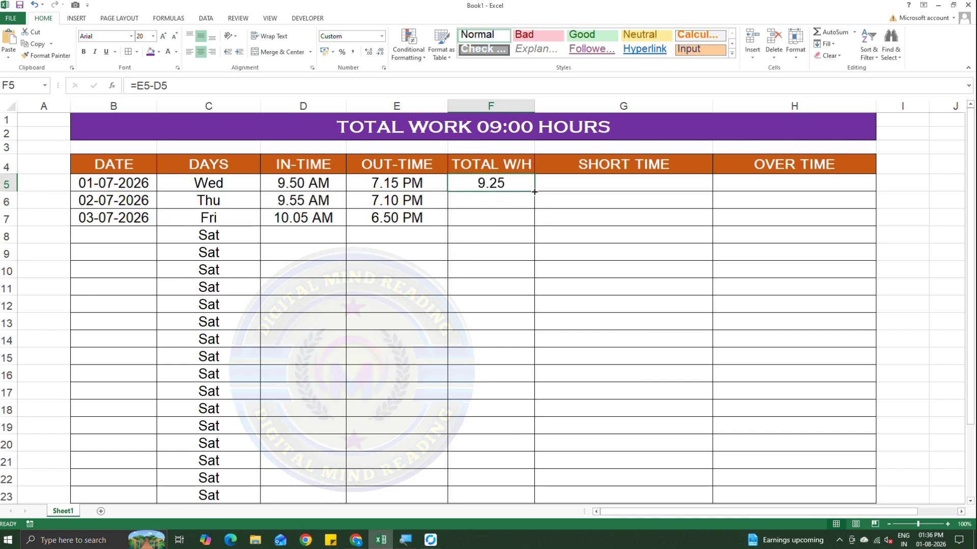
pyautogui.moveTo(534, 191); pyautogui.dragTo(533, 498)
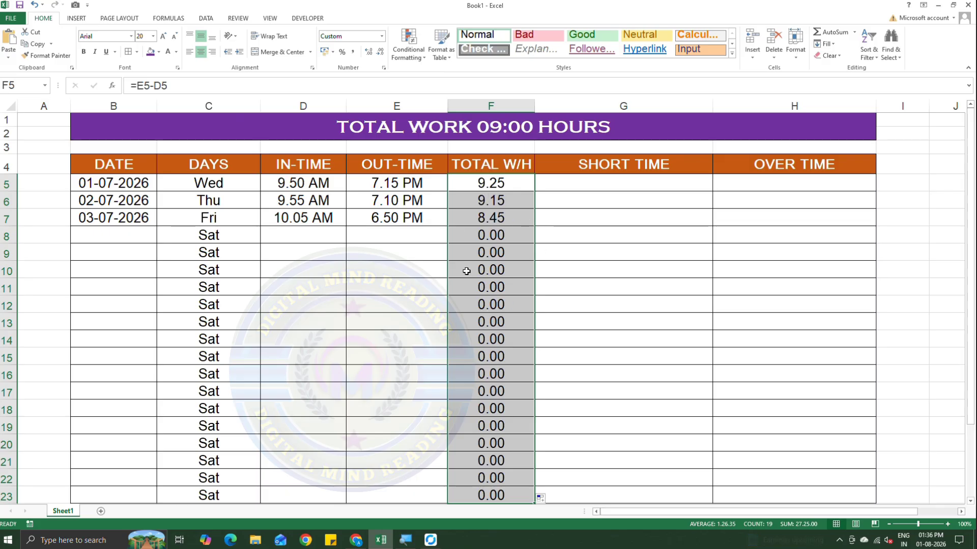
# Begin an IF formula in SHORT TIME cell G5 with the condition F5<TIME(9,0,0).
pyautogui.click(590, 175)
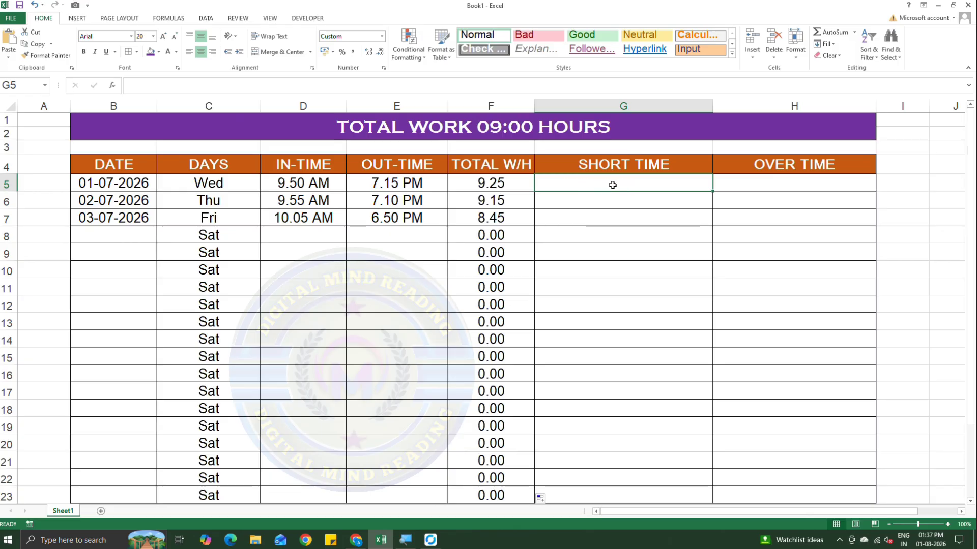
pyautogui.write('=IF')
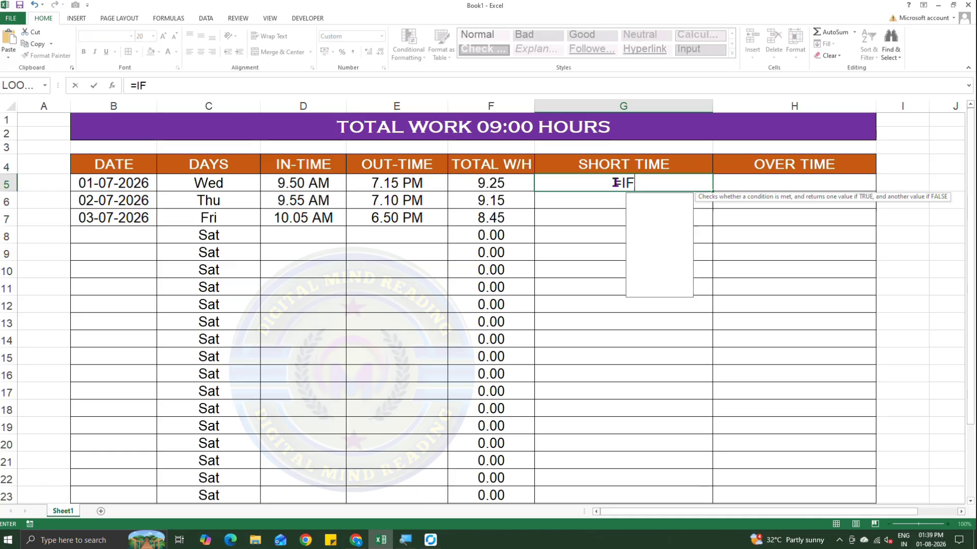
pyautogui.write('(')
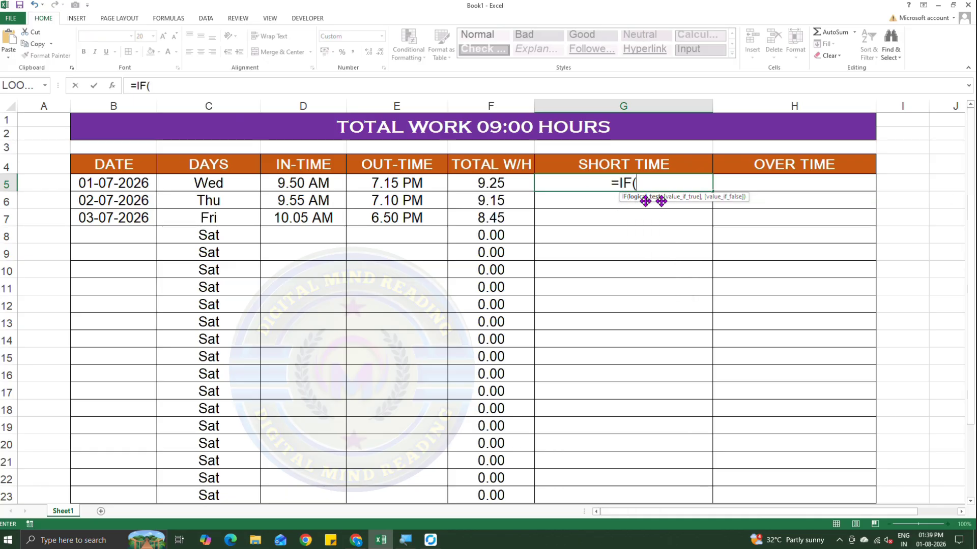
pyautogui.moveTo(675, 199); pyautogui.dragTo(629, 212)
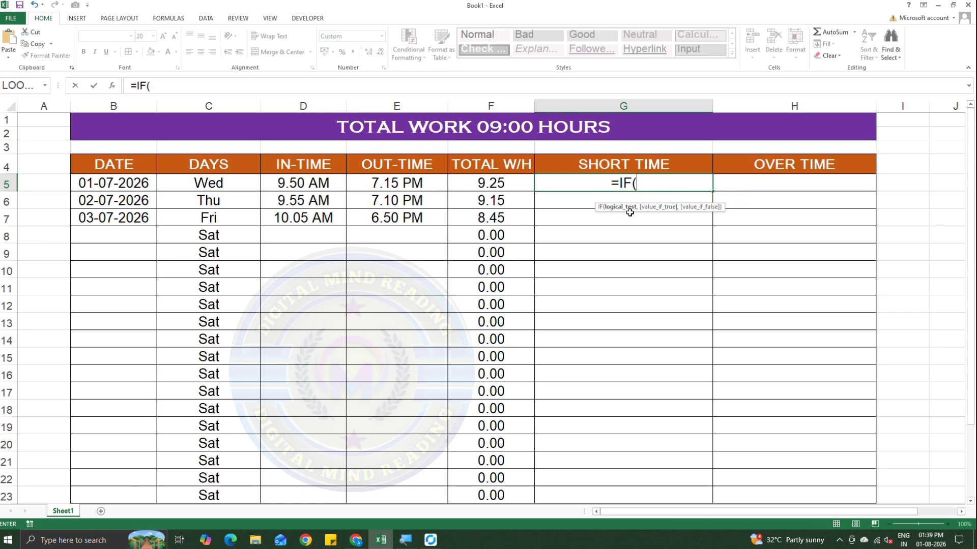
pyautogui.click(493, 183)
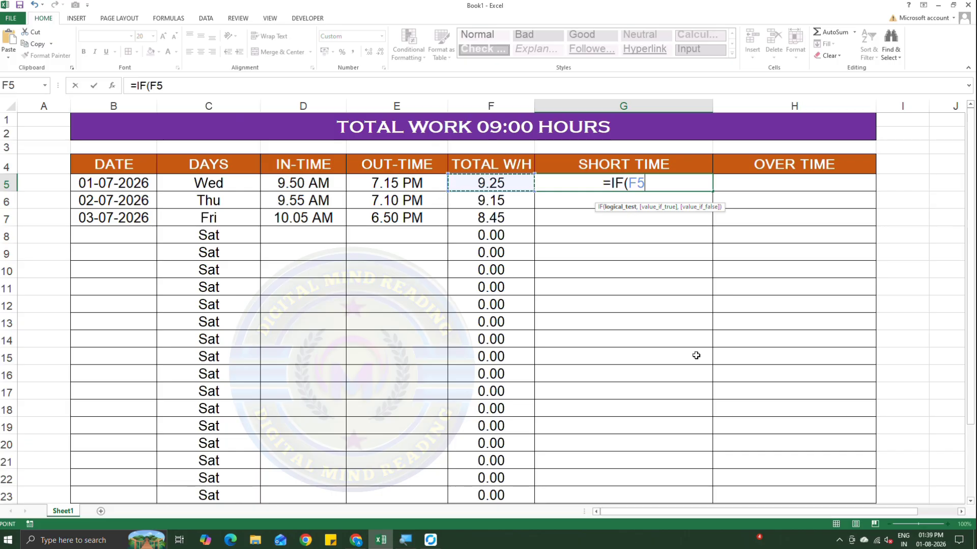
pyautogui.write('<')
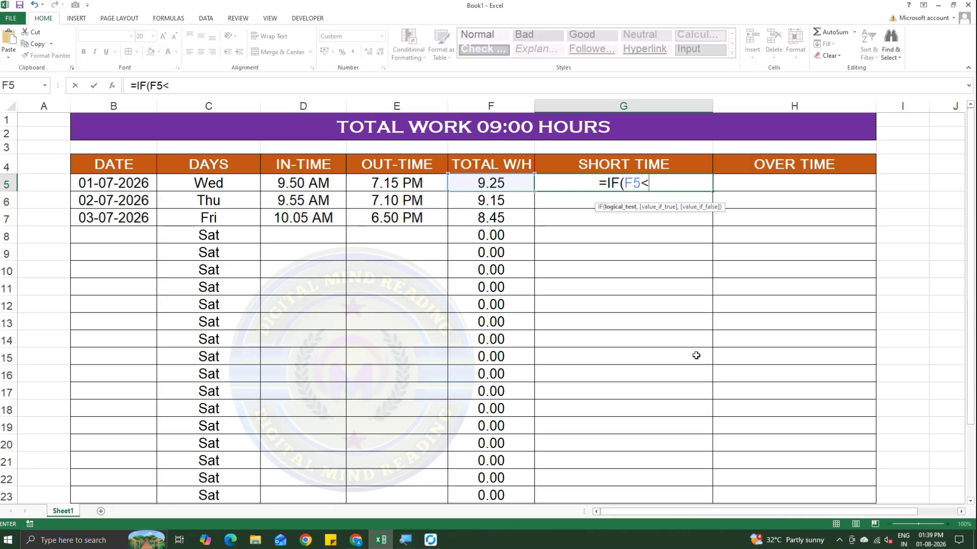
pyautogui.write('T')
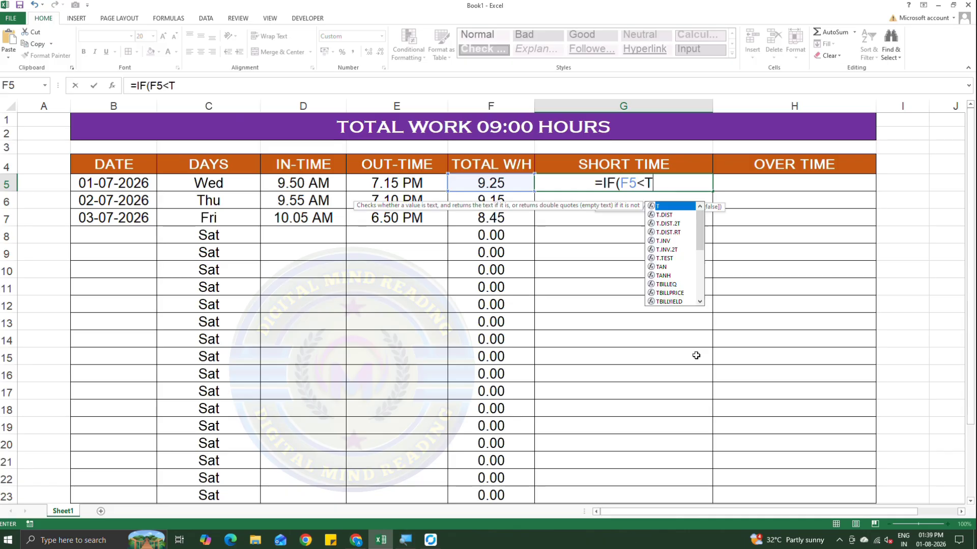
pyautogui.write('IME')
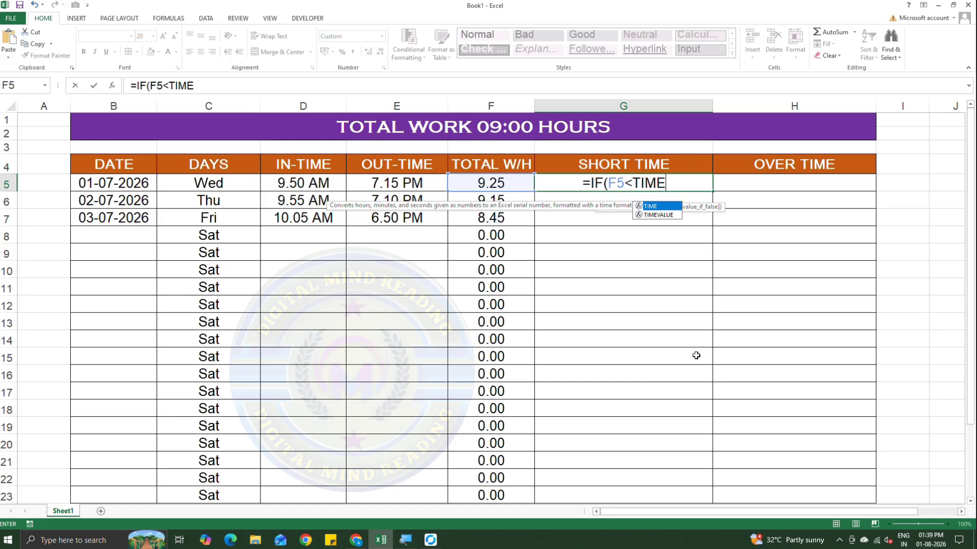
pyautogui.write('(')
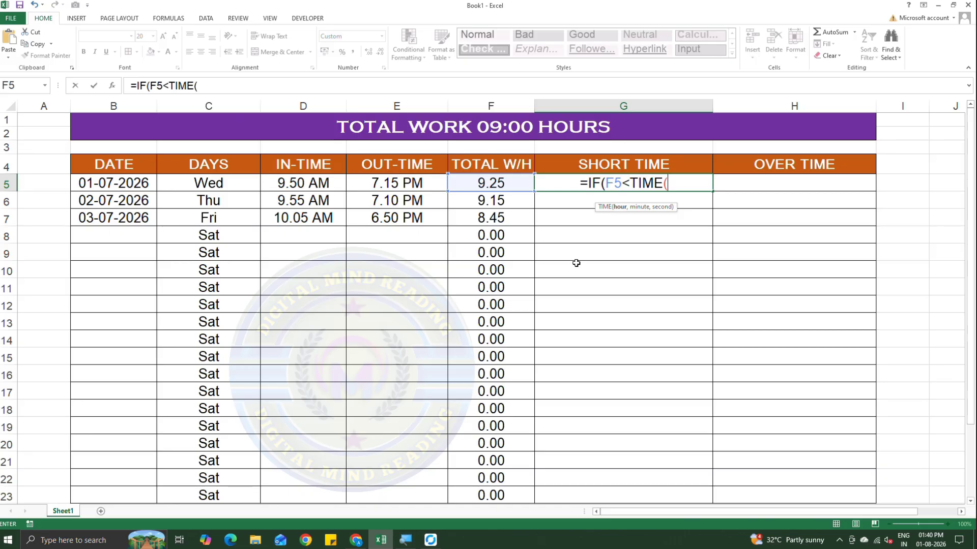
pyautogui.write('9,')
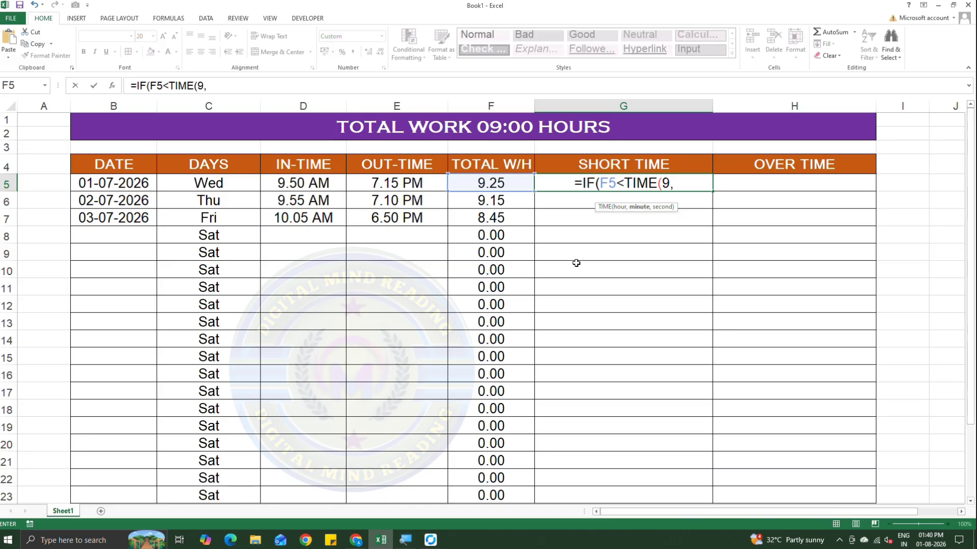
pyautogui.write('0')
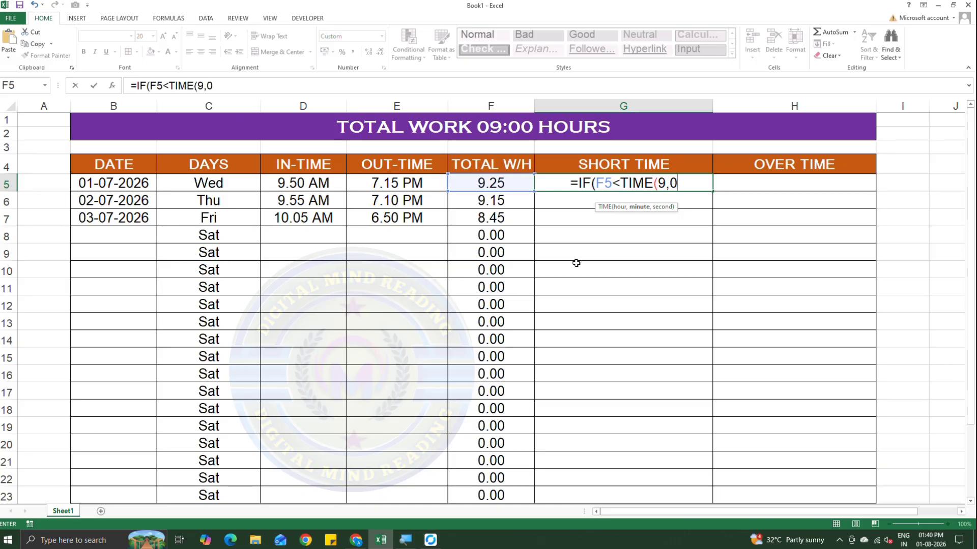
pyautogui.write(',0')
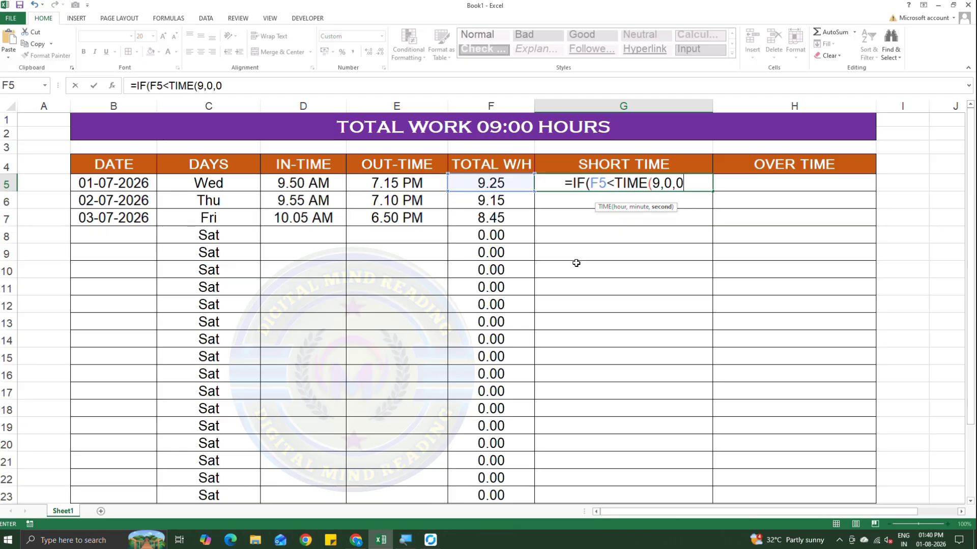
pyautogui.write('),')
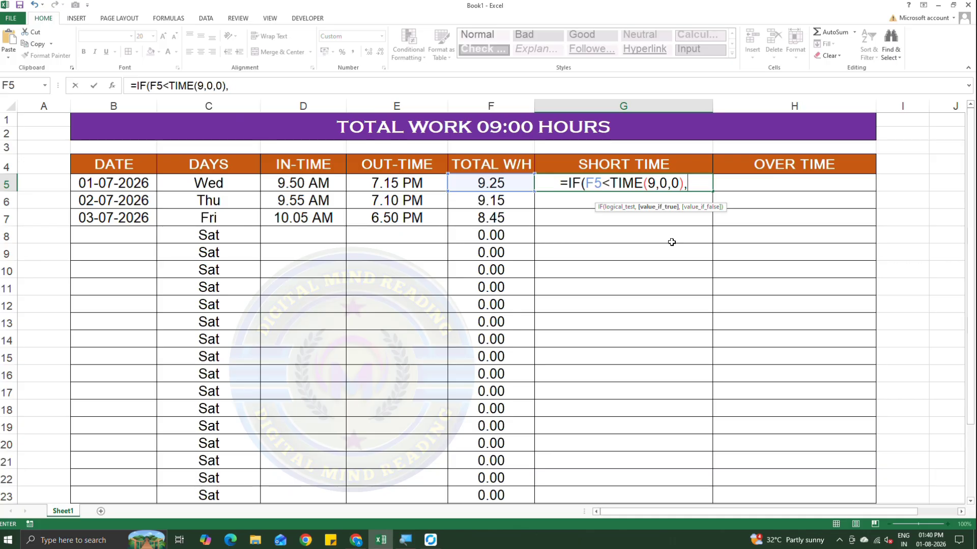
# Complete the IF formula in G5 with TIME(9,0,0)-F5 as the true value and 0 as the false value.
pyautogui.write('TIM')
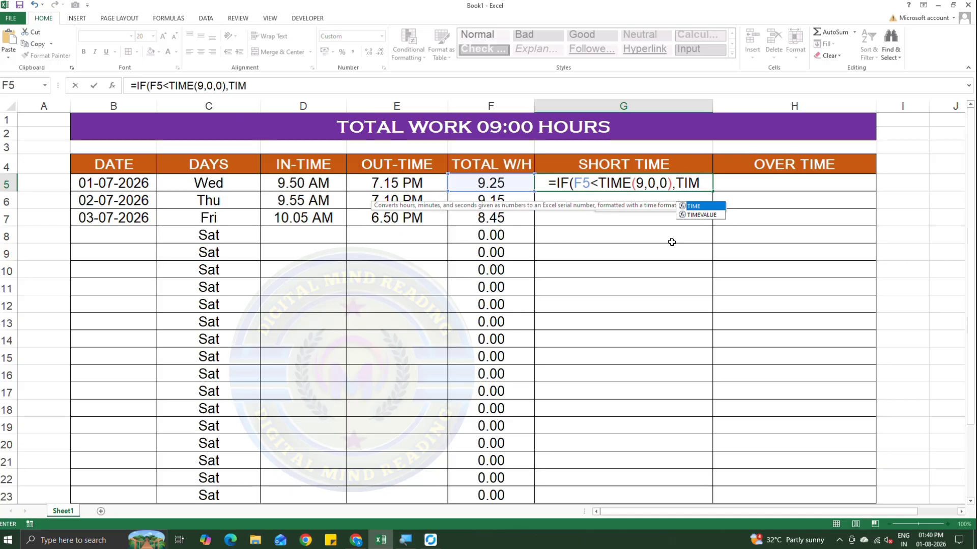
pyautogui.write('E(')
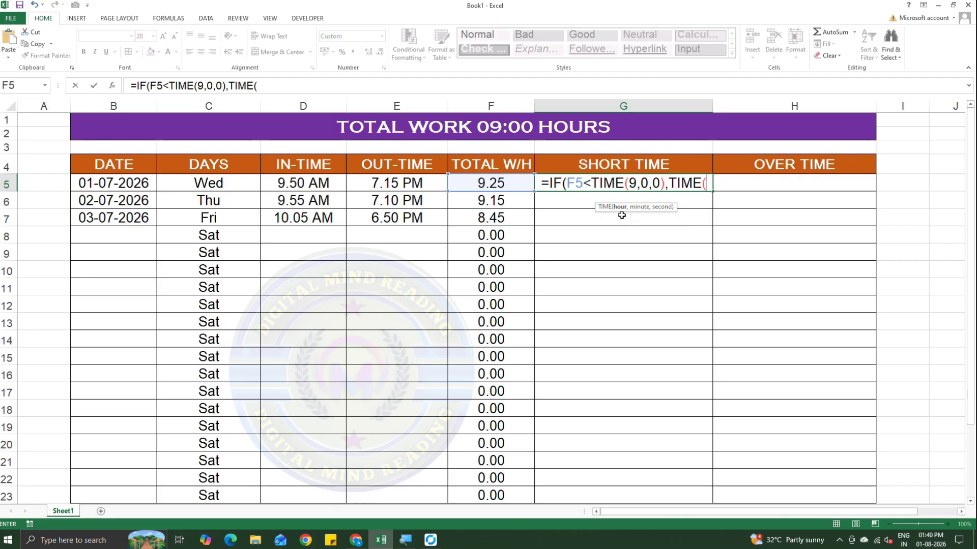
pyautogui.write('9,0,')
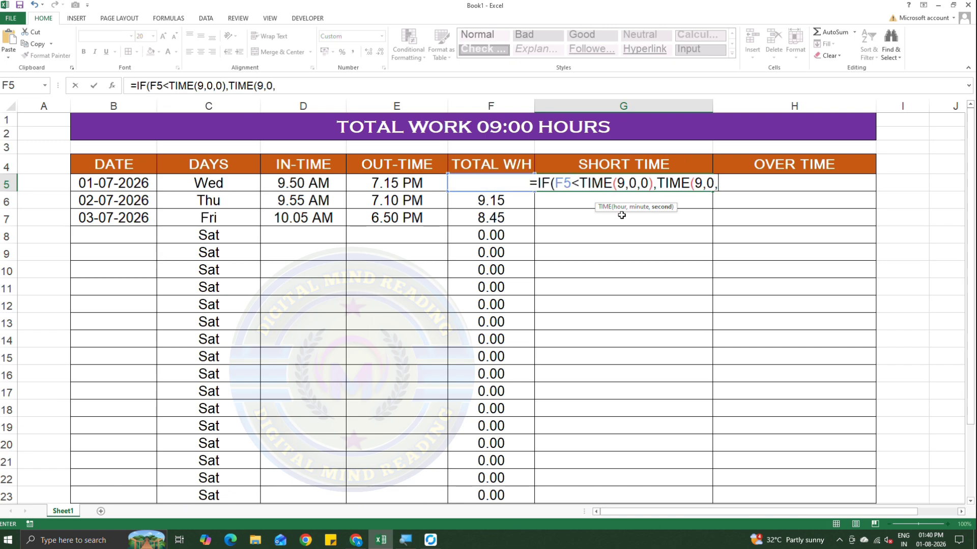
pyautogui.write('0')
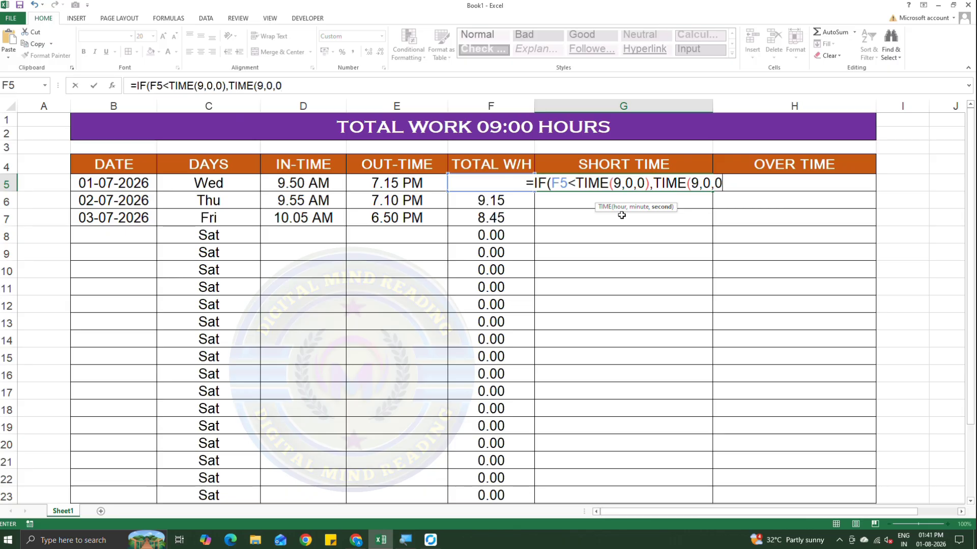
pyautogui.write(')-')
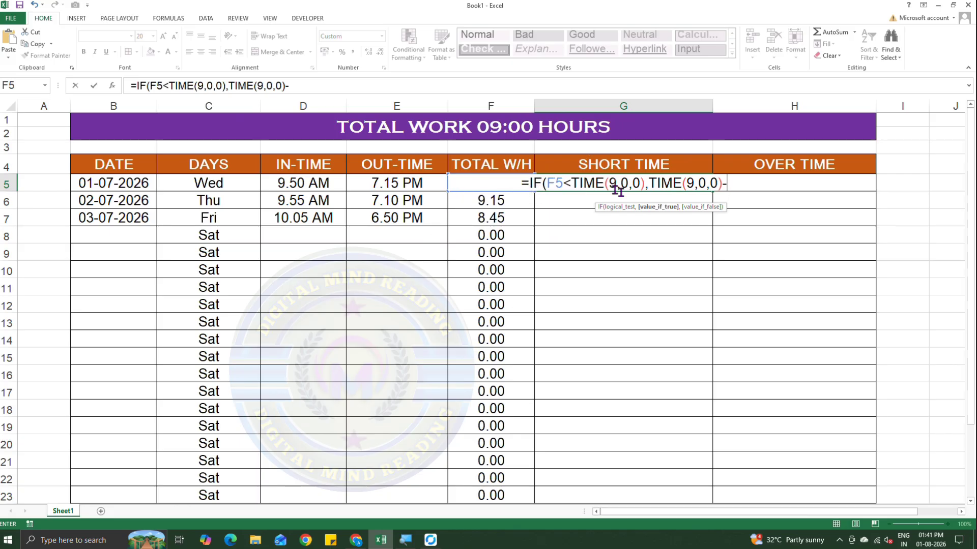
pyautogui.click(486, 168)
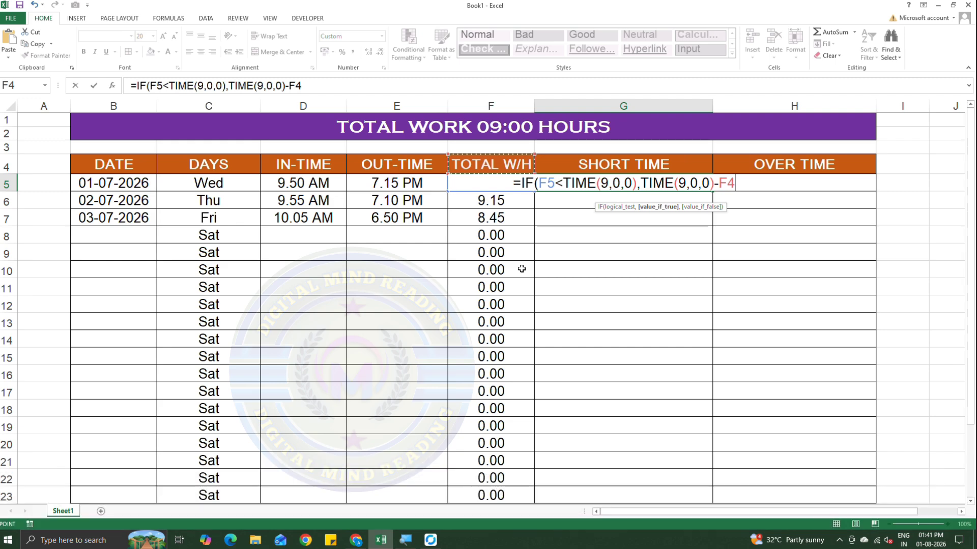
pyautogui.press('Down')
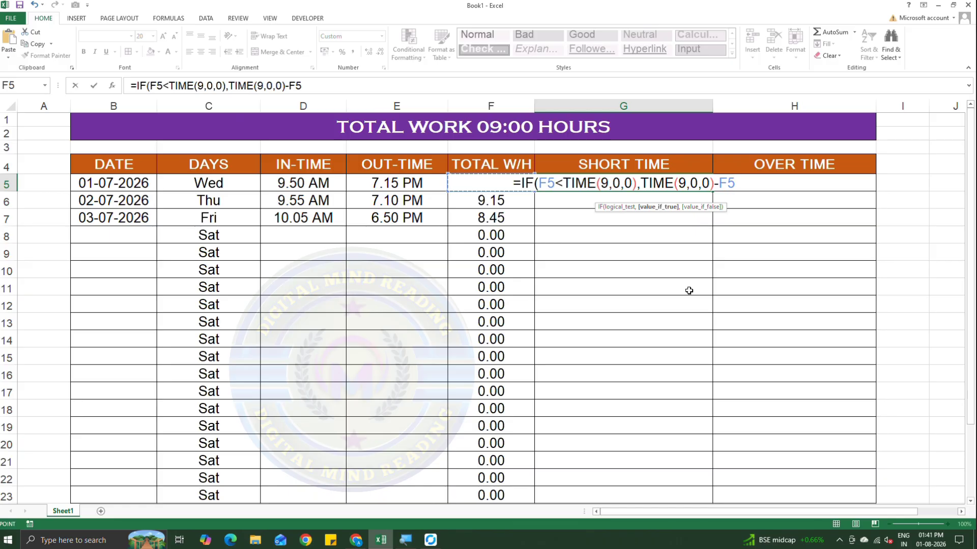
pyautogui.write(',')
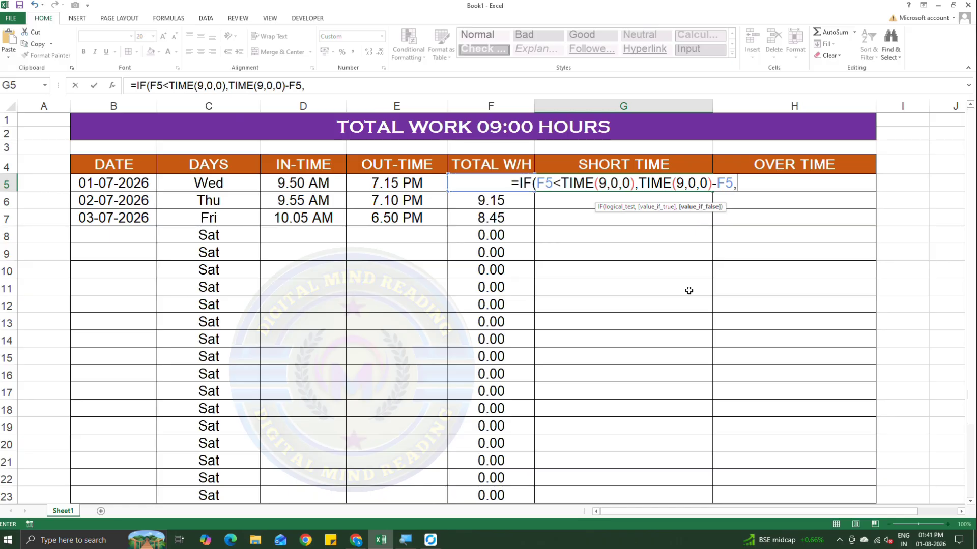
pyautogui.write('0')
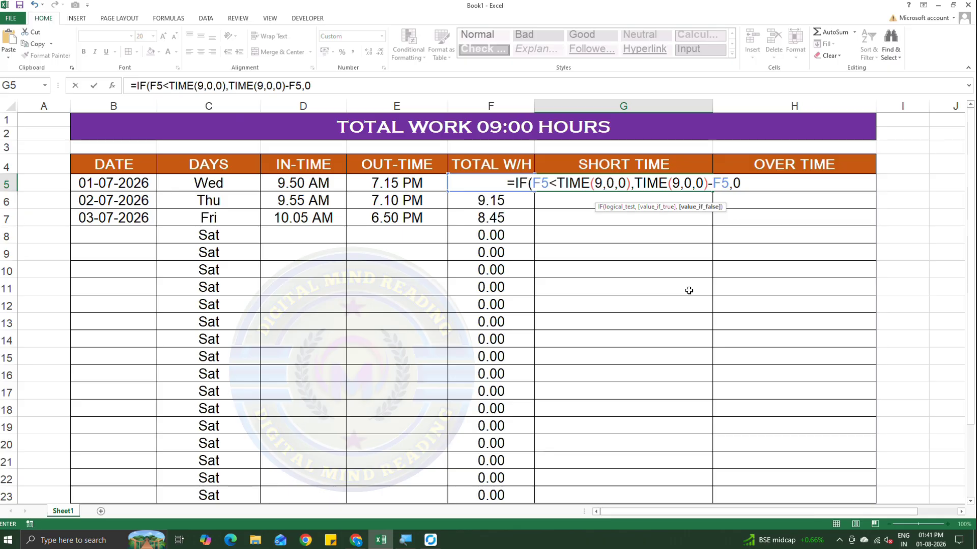
pyautogui.write(')')
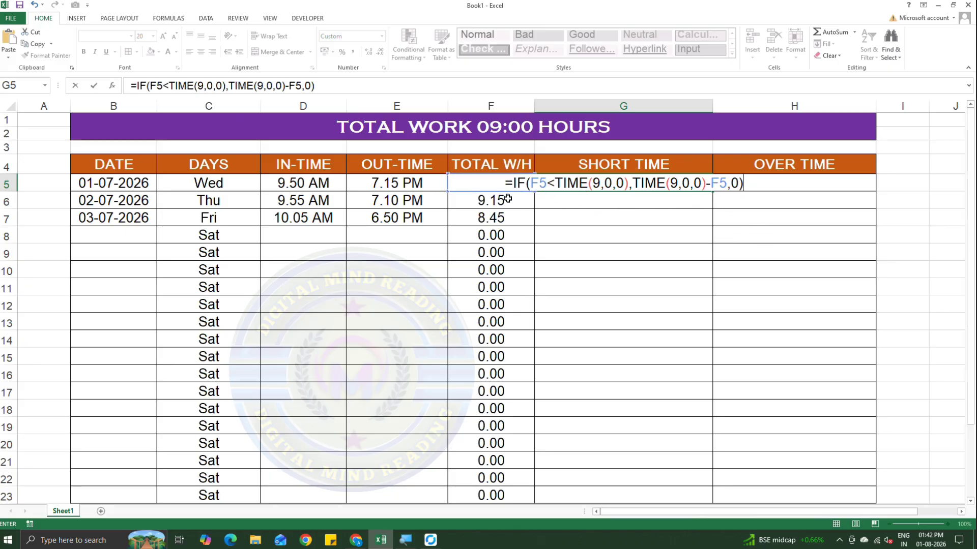
pyautogui.press('Return')
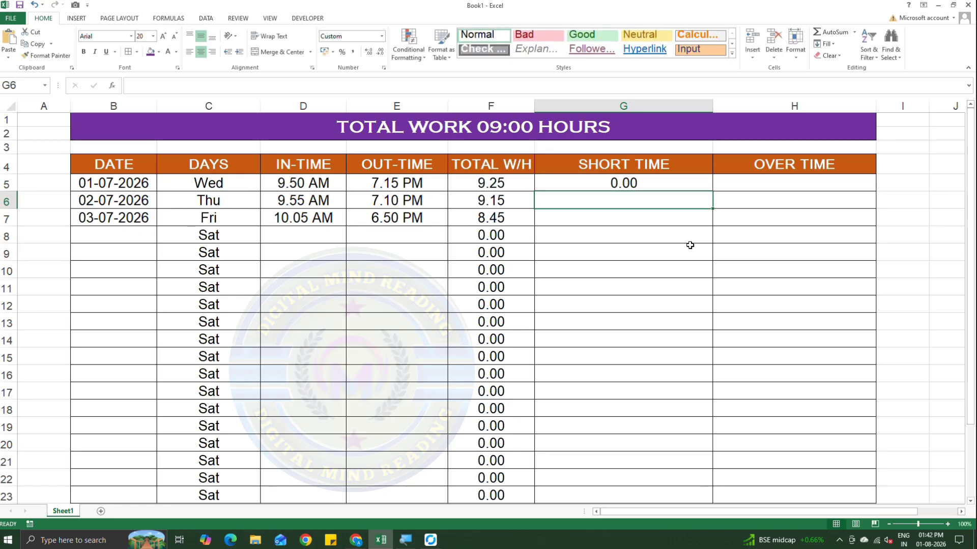
# Fill the SHORT TIME formula from G5 down to G23 and select G7.
pyautogui.click(649, 181)
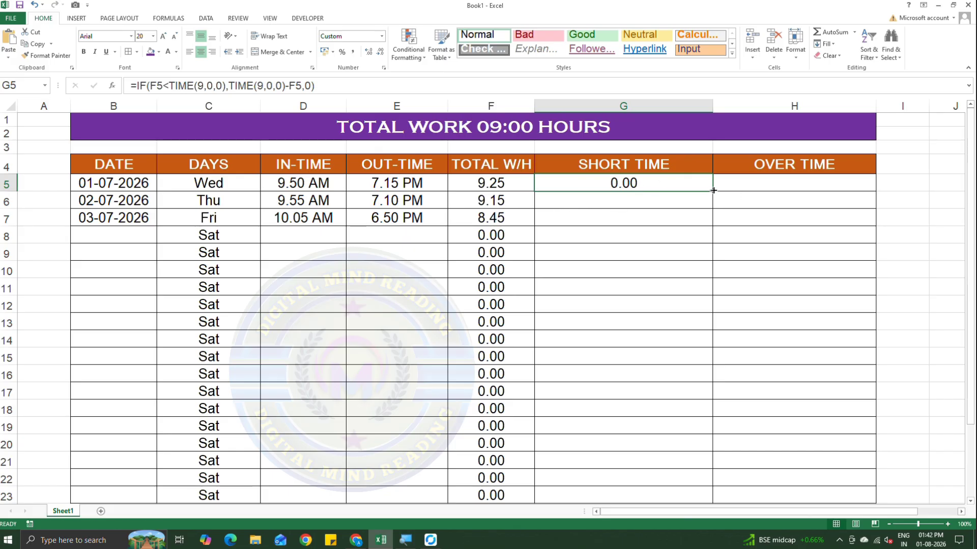
pyautogui.moveTo(713, 191); pyautogui.dragTo(715, 499)
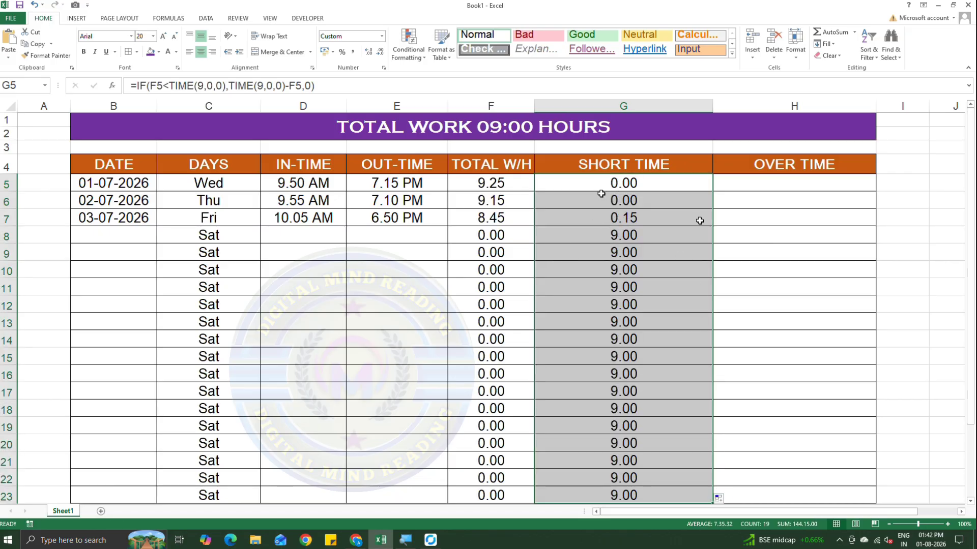
pyautogui.click(683, 219)
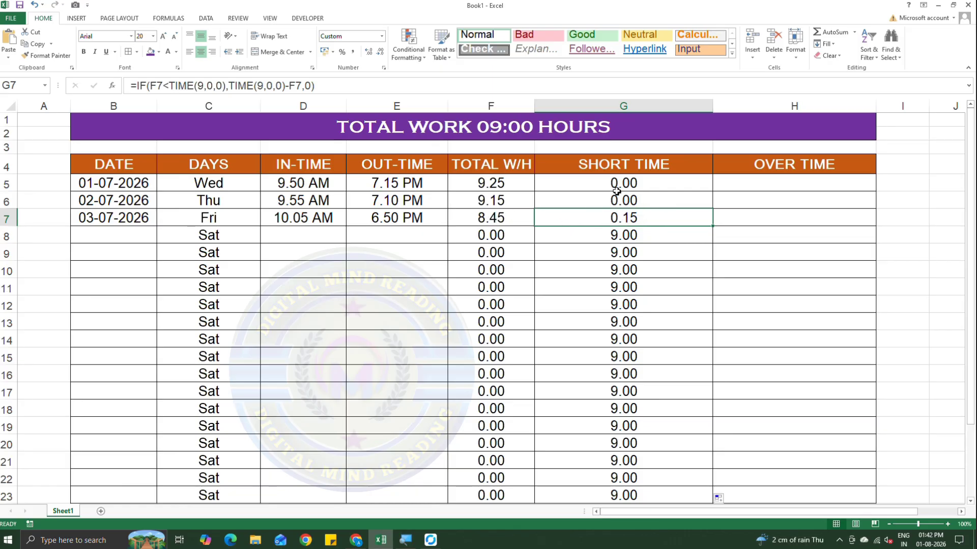
pyautogui.doubleClick(650, 185)
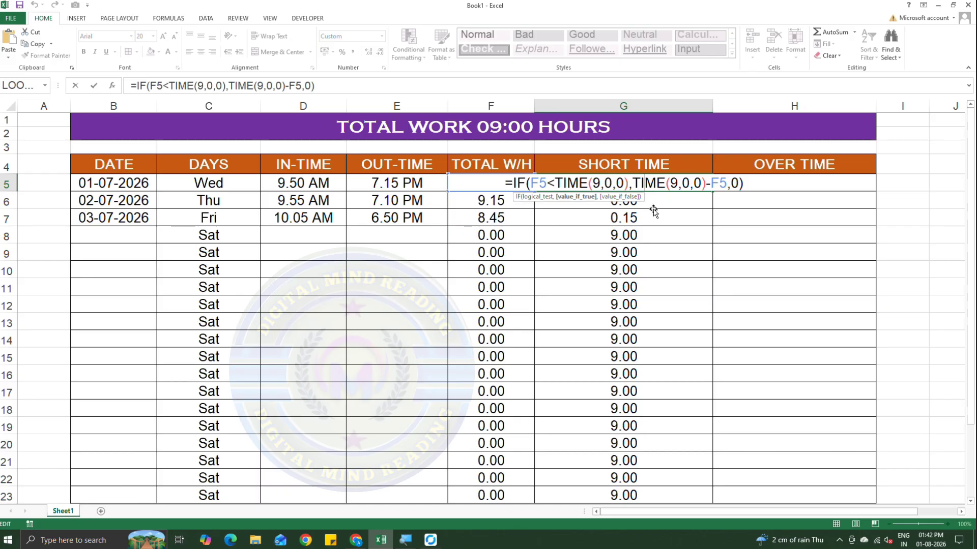
pyautogui.click(650, 209)
pyautogui.click(643, 184)
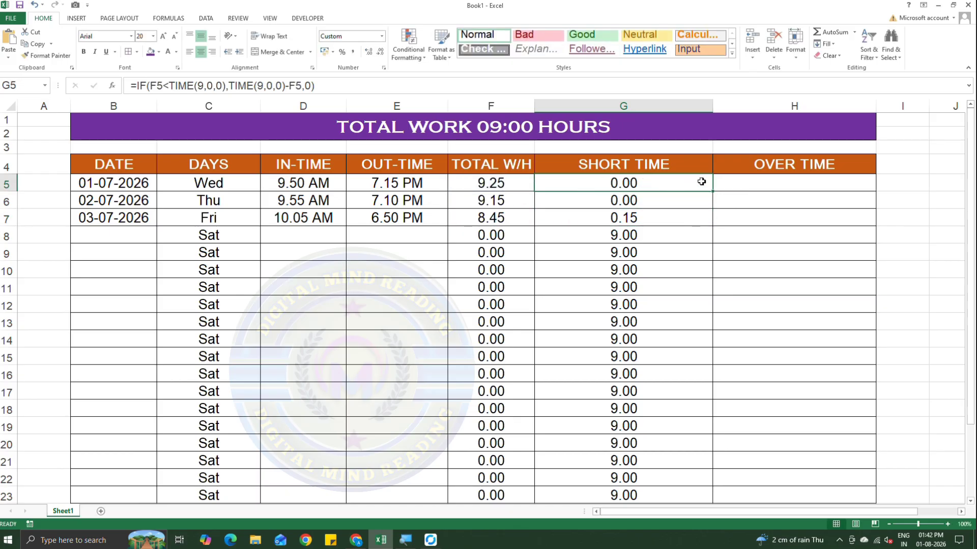
# Replace the false value in G5's SHORT TIME formula with "NO SHORT TIME" and fill the formula down to G23.
pyautogui.doubleClick(645, 182)
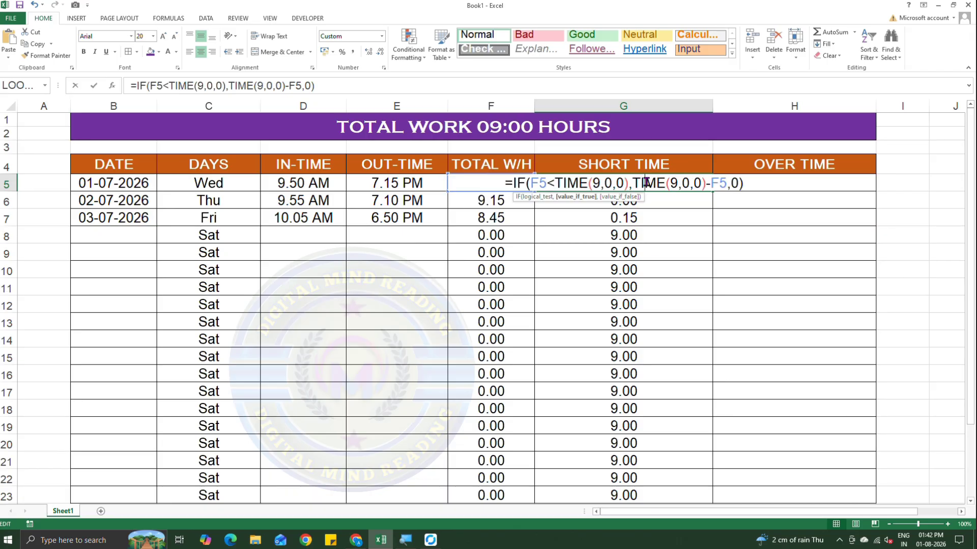
pyautogui.click(737, 182)
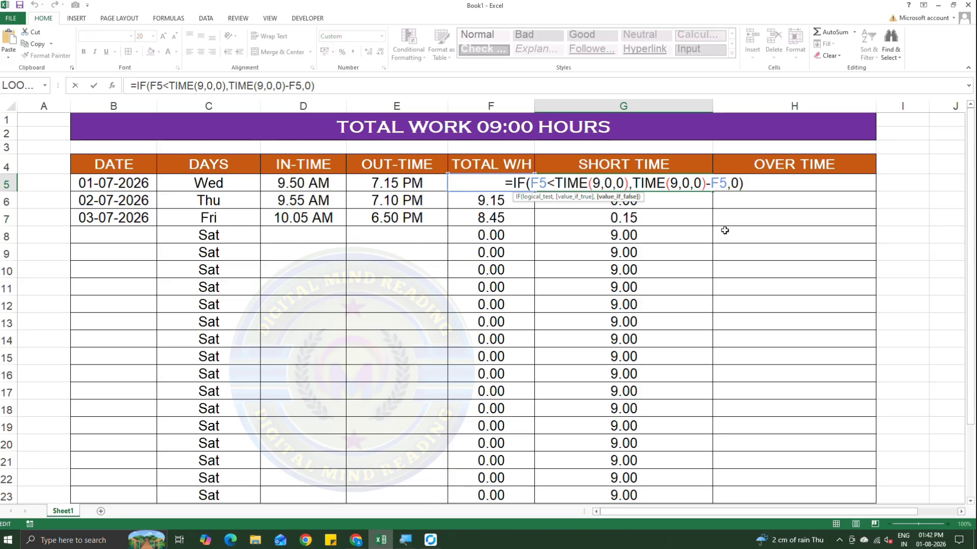
pyautogui.press('BackSpace')
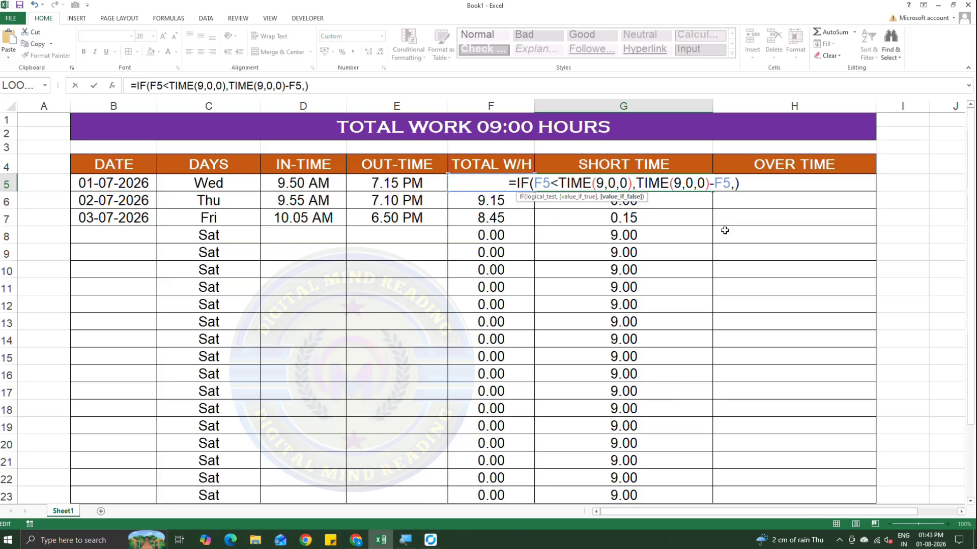
pyautogui.write('"')
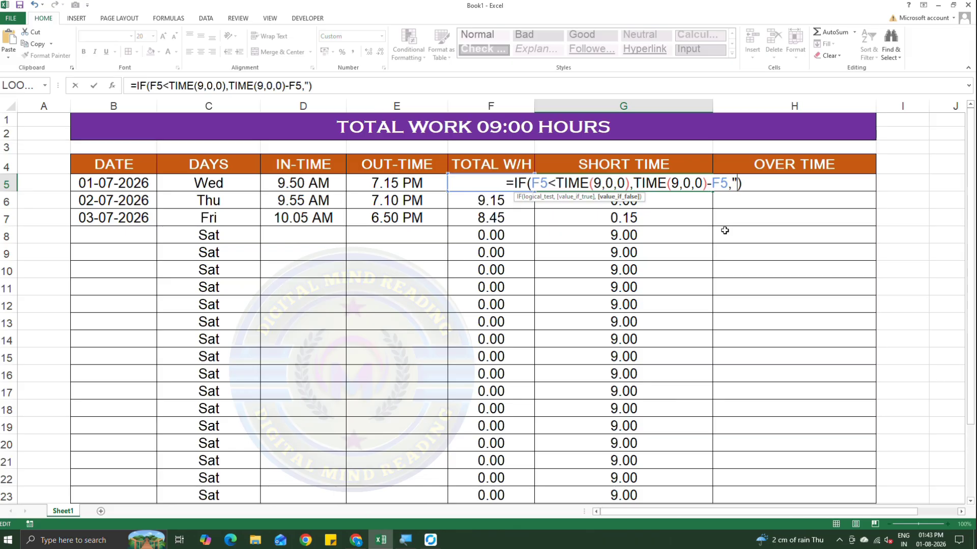
pyautogui.write('NO')
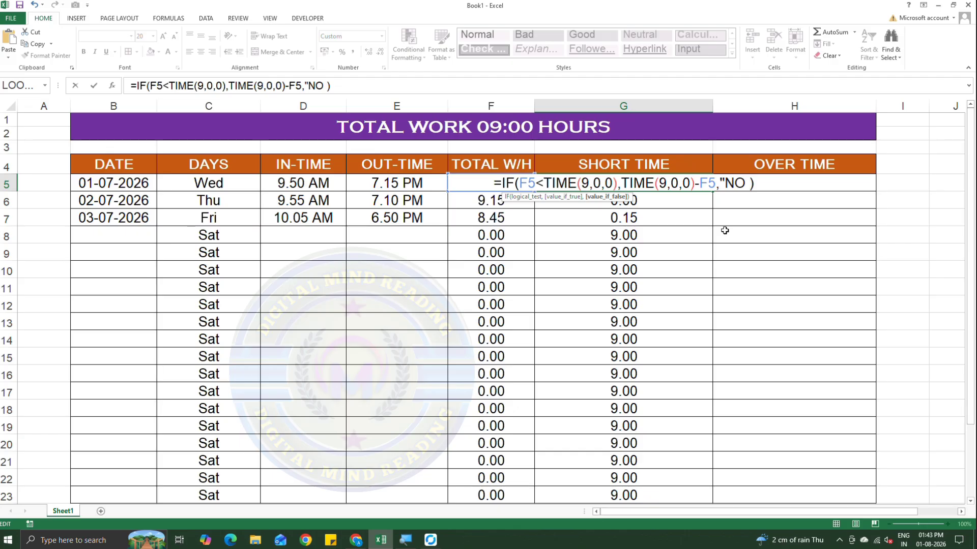
pyautogui.write('SH')
pyautogui.write('ORT ')
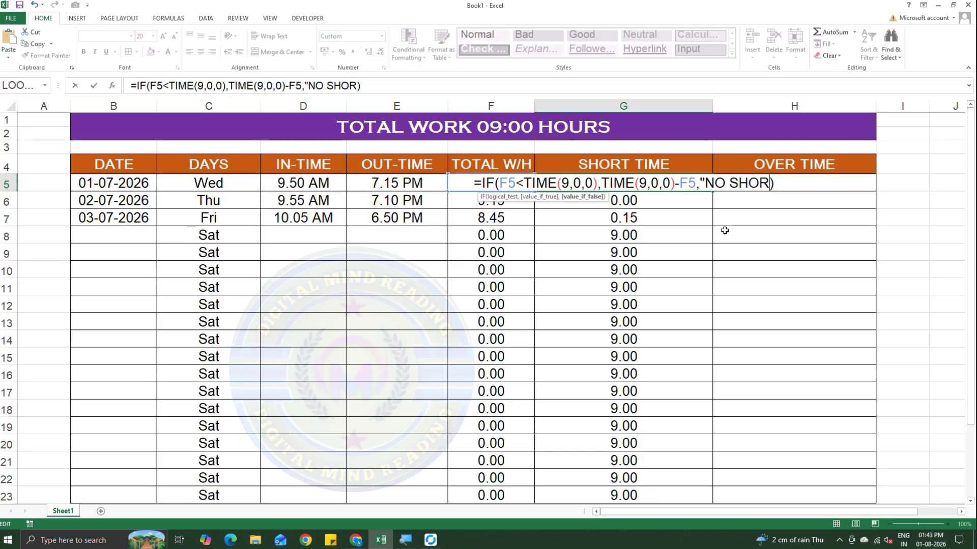
pyautogui.write('TIME')
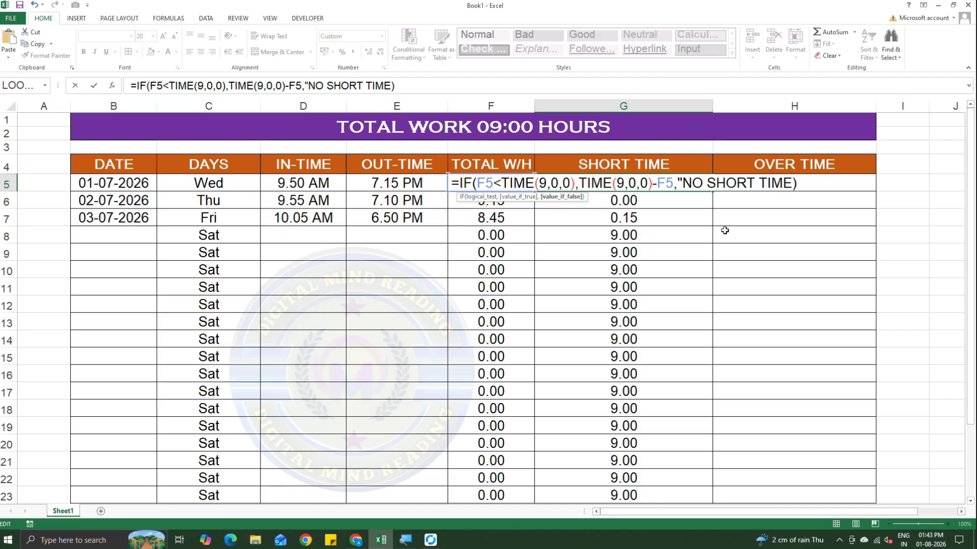
pyautogui.write('"')
pyautogui.press('Return')
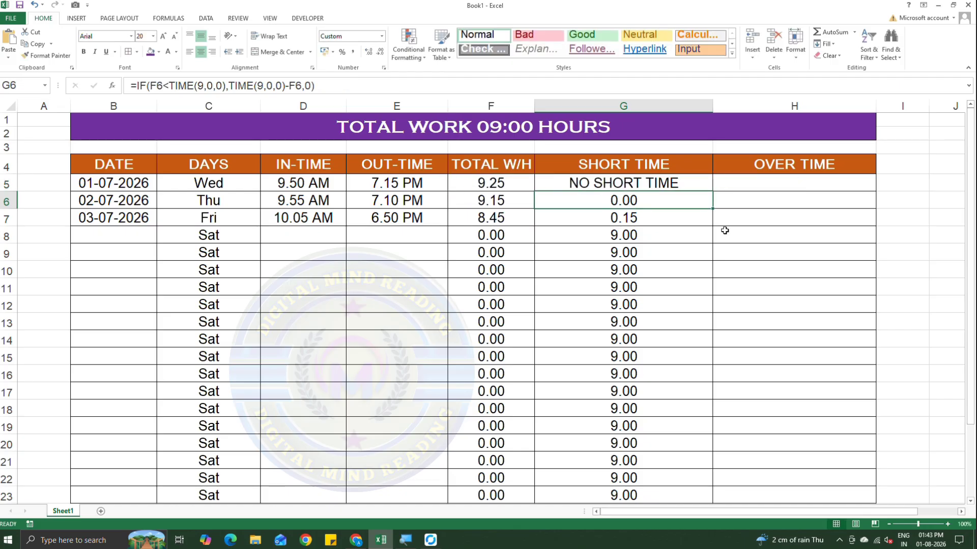
pyautogui.click(688, 184)
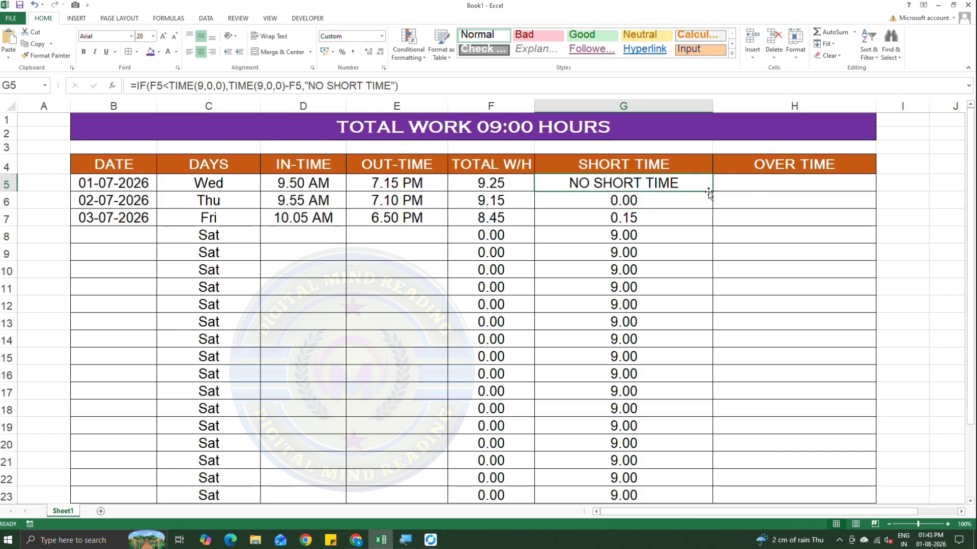
pyautogui.moveTo(713, 191); pyautogui.dragTo(704, 494)
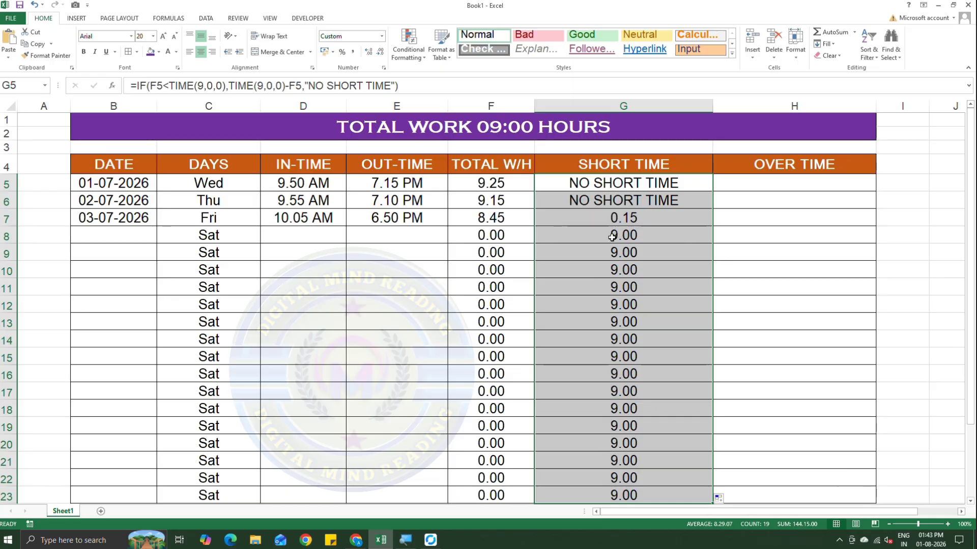
# Begin an IF formula in OVER TIME cell H5 with the condition F5>TIME(9,0,0).
pyautogui.moveTo(758, 183); pyautogui.dragTo(759, 199)
pyautogui.click(758, 183)
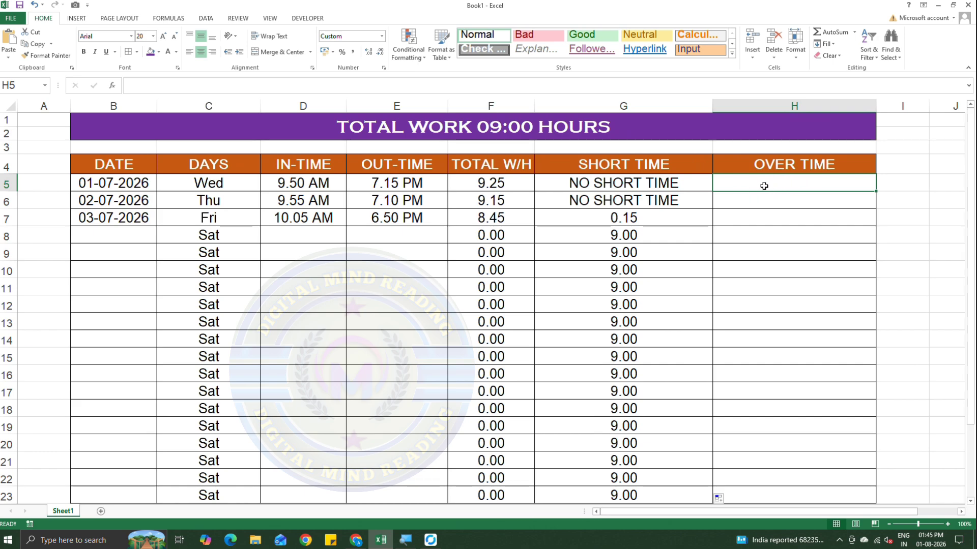
pyautogui.write('=I')
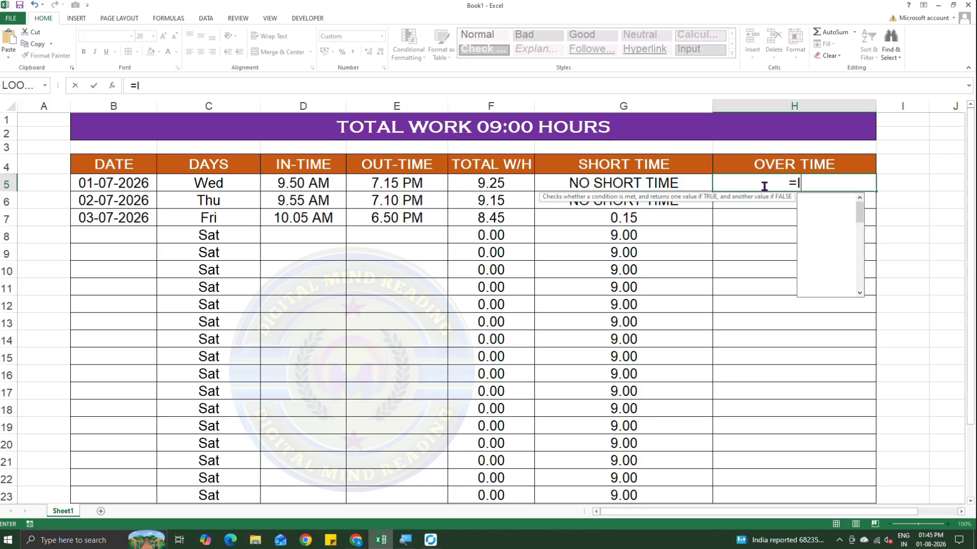
pyautogui.write('F(')
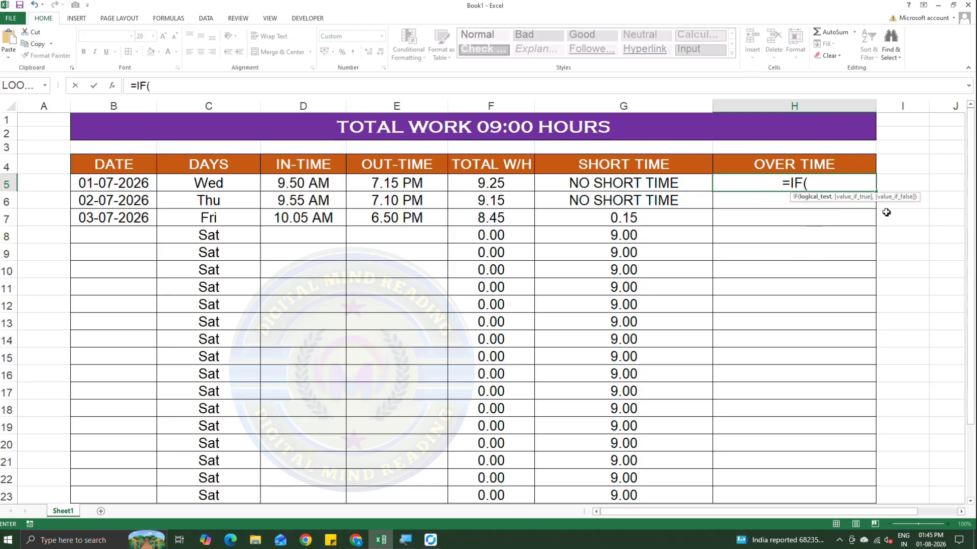
pyautogui.moveTo(878, 201); pyautogui.dragTo(829, 227)
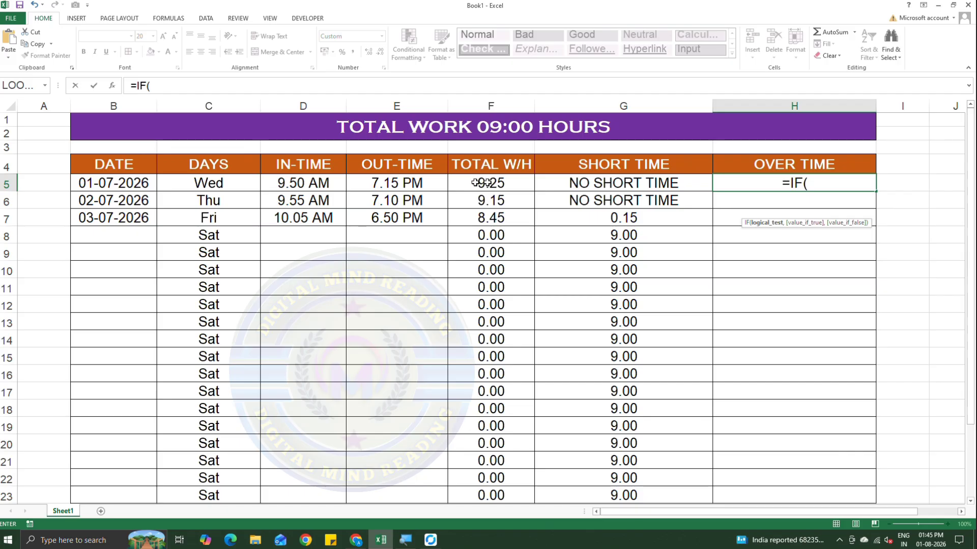
pyautogui.click(501, 184)
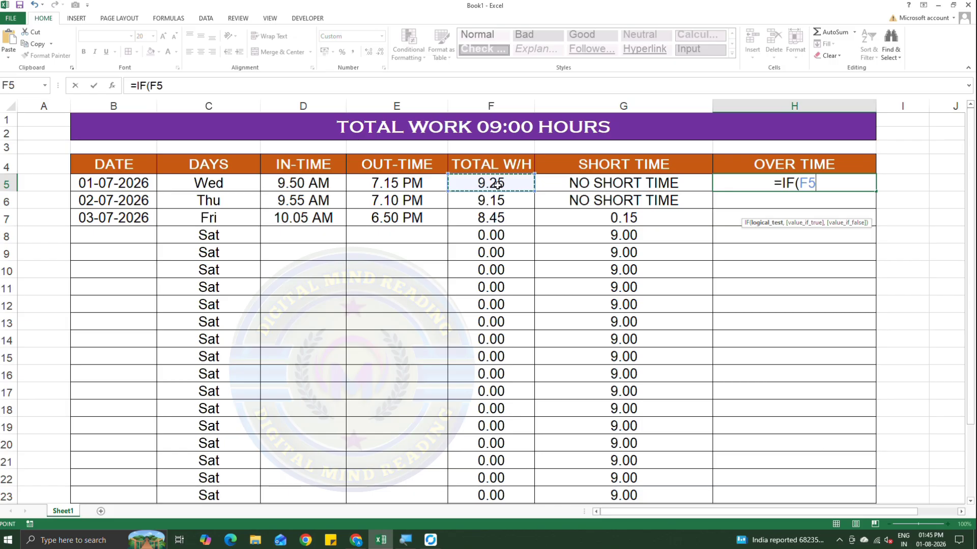
pyautogui.write('>')
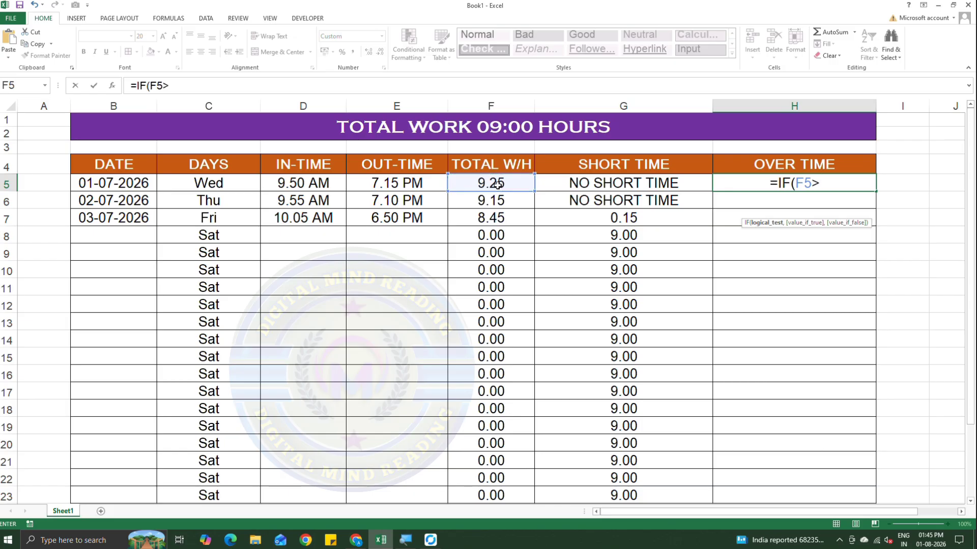
pyautogui.write('TIME')
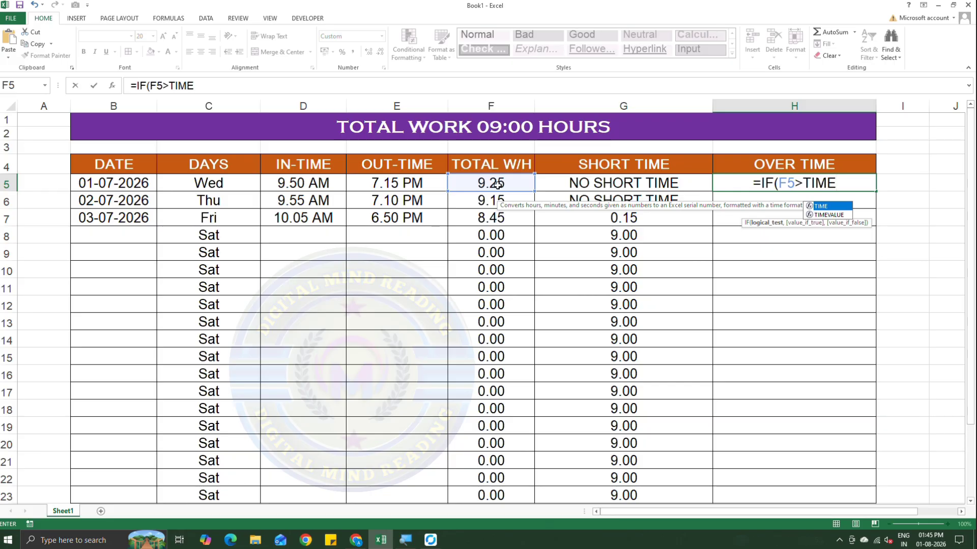
pyautogui.write('(')
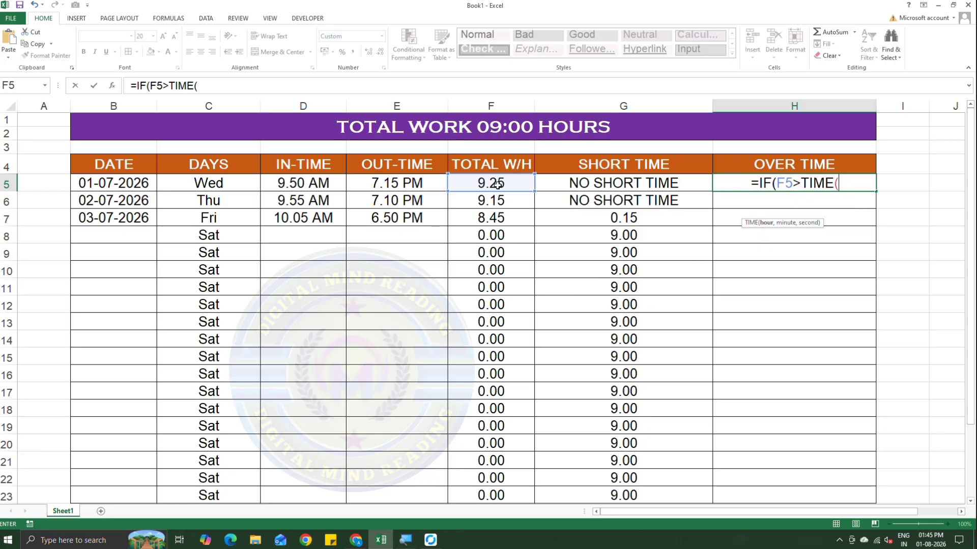
pyautogui.write('9,')
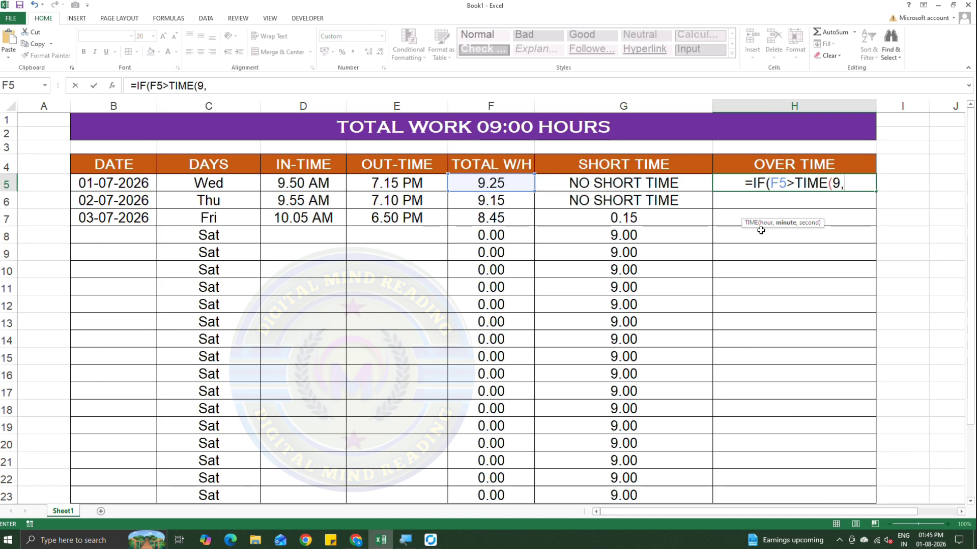
pyautogui.write('0,')
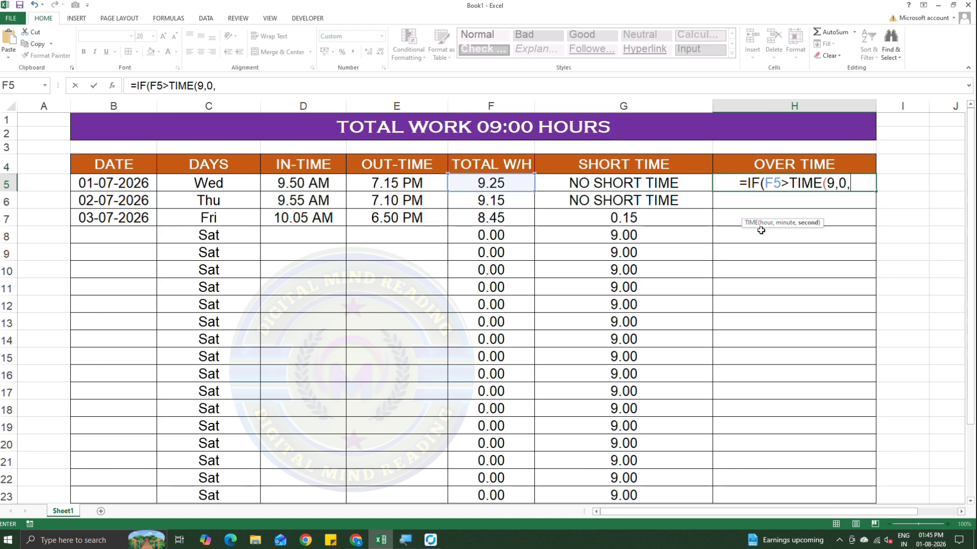
pyautogui.write('0')
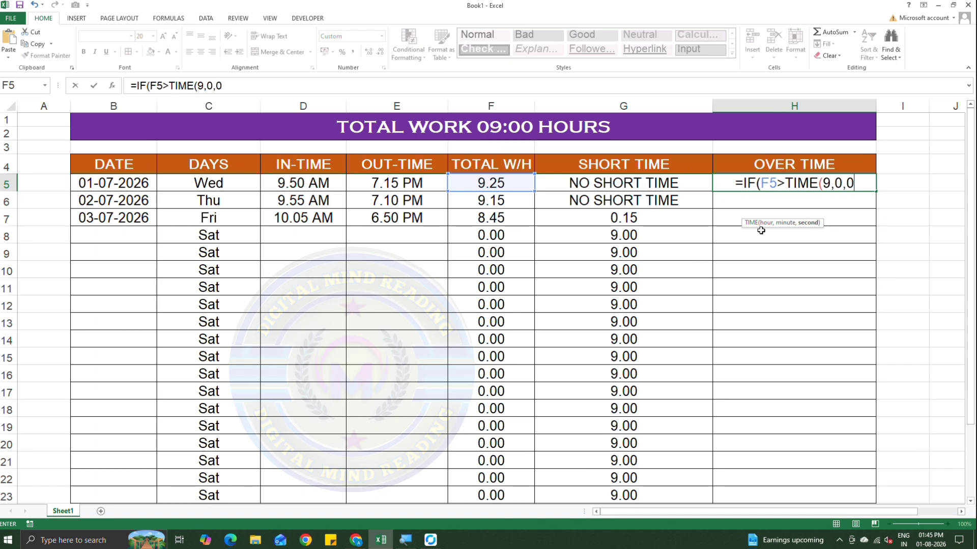
pyautogui.write(')')
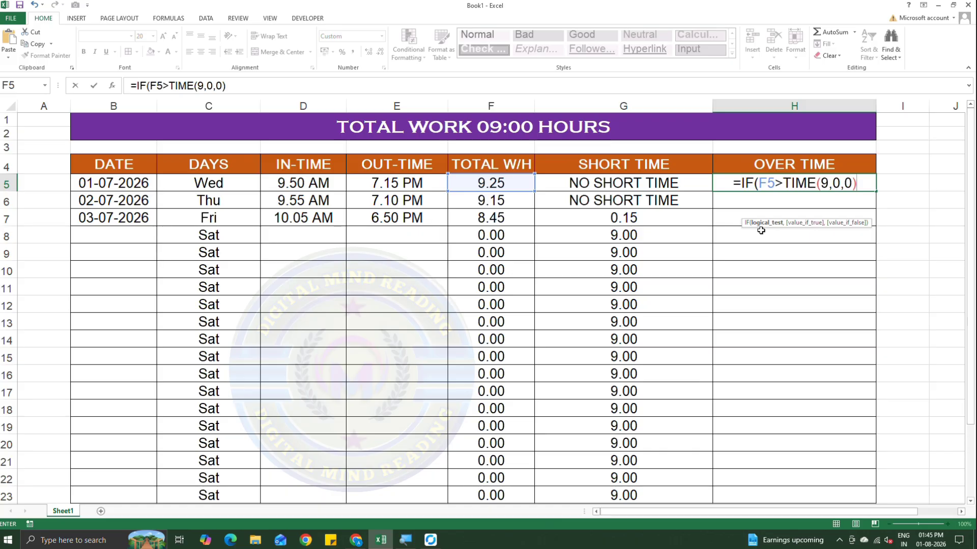
pyautogui.write(',')
# Complete the IF formula in H5 with F5-TIME(9,0,0) as the true value and 0 as the false value.
pyautogui.click(504, 179)
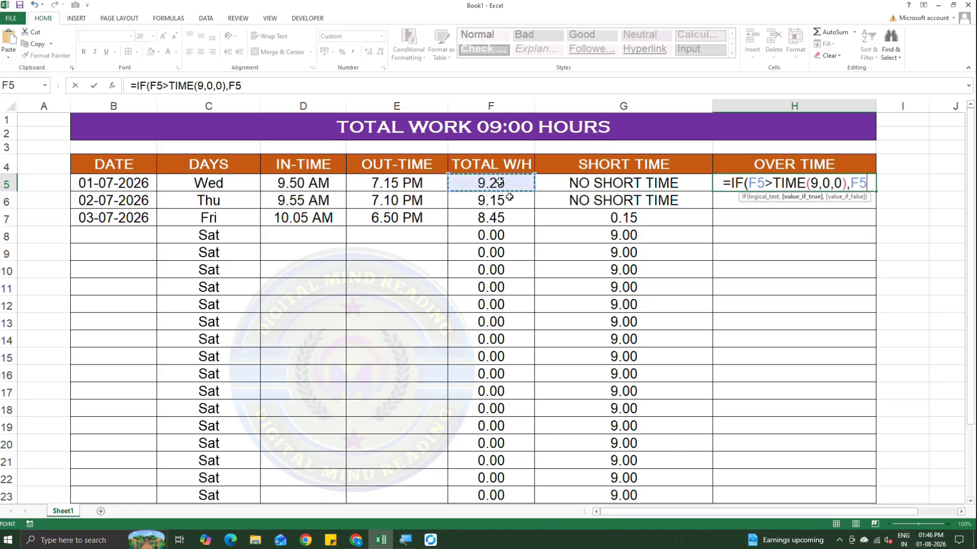
pyautogui.write('-')
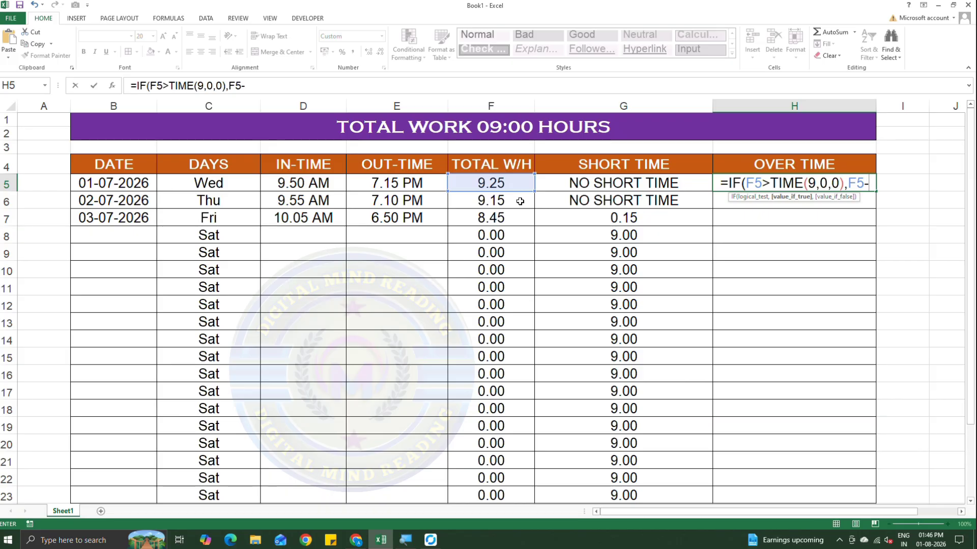
pyautogui.write('TIME')
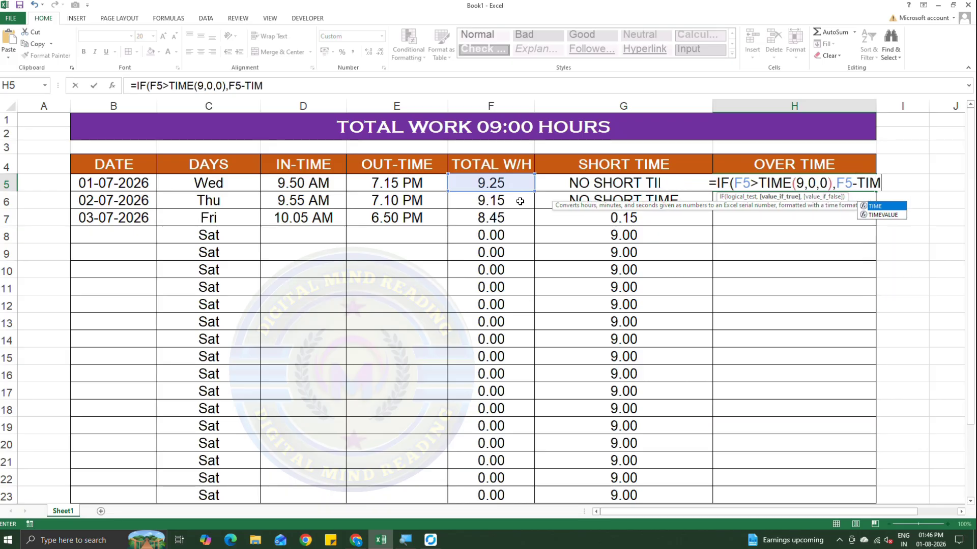
pyautogui.write('(')
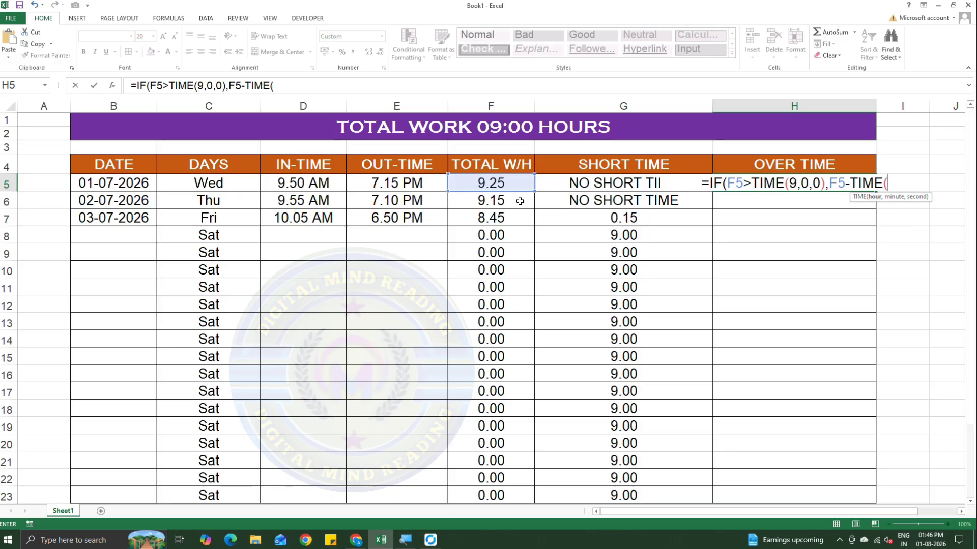
pyautogui.write('9,0')
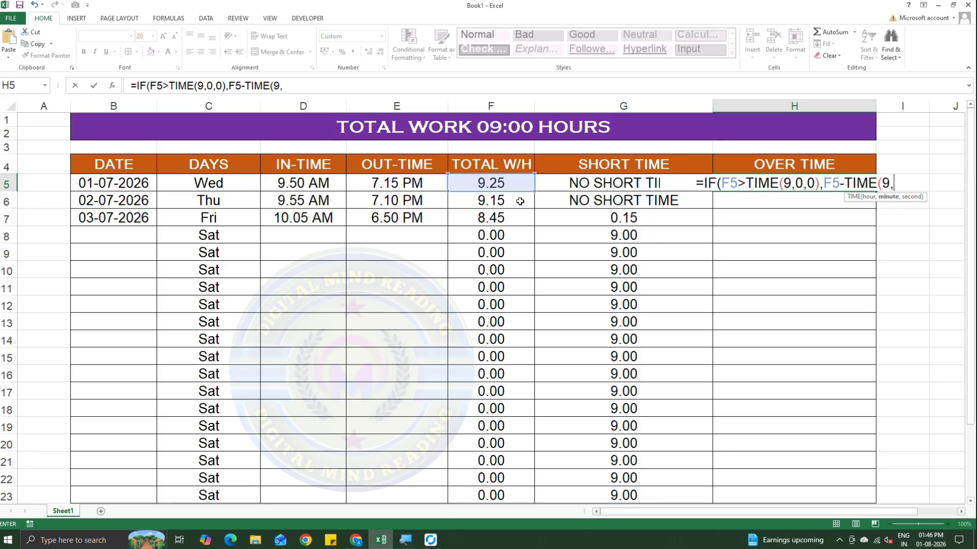
pyautogui.write(',')
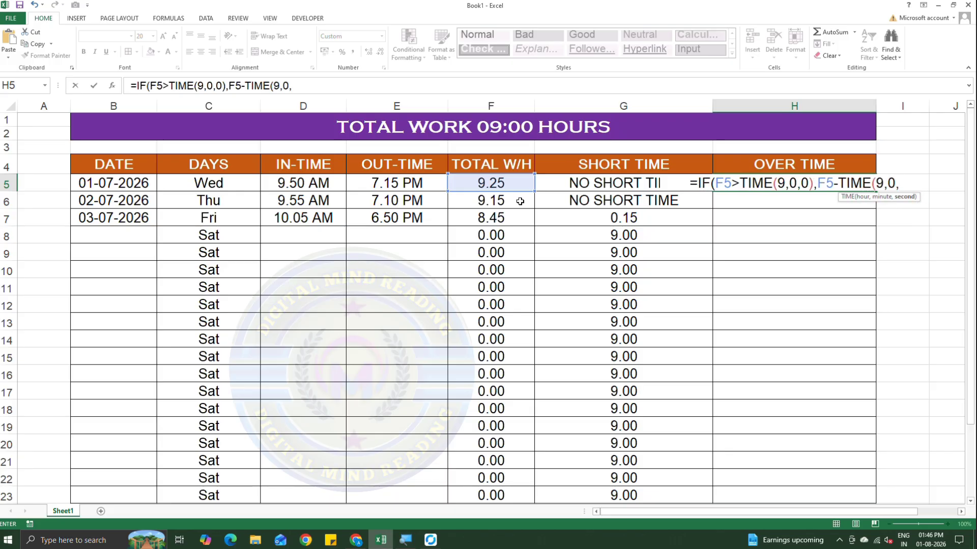
pyautogui.write('0')
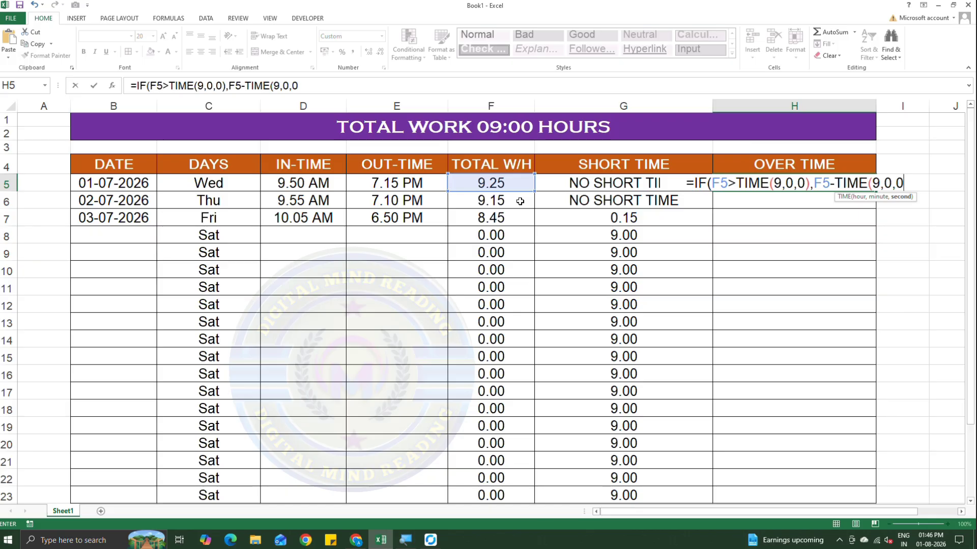
pyautogui.write('),')
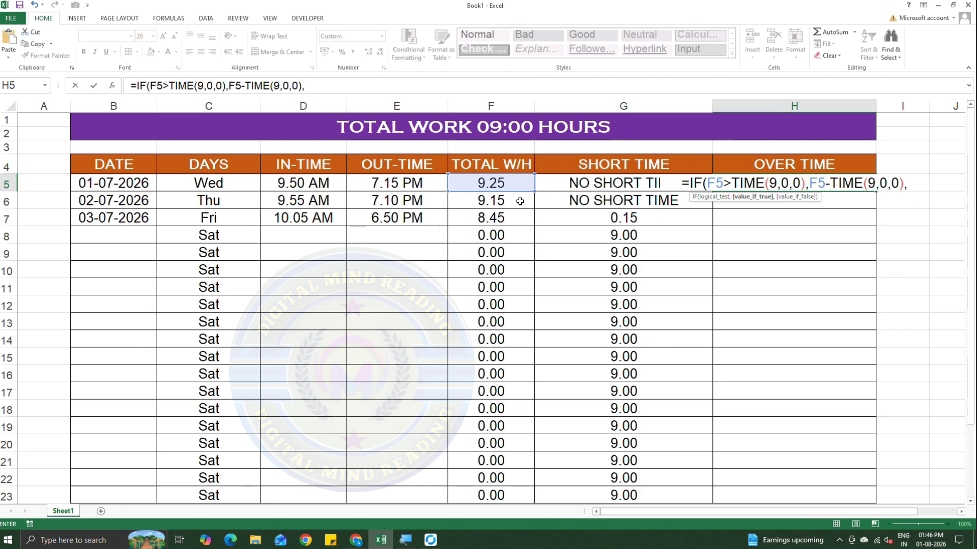
pyautogui.write('0')
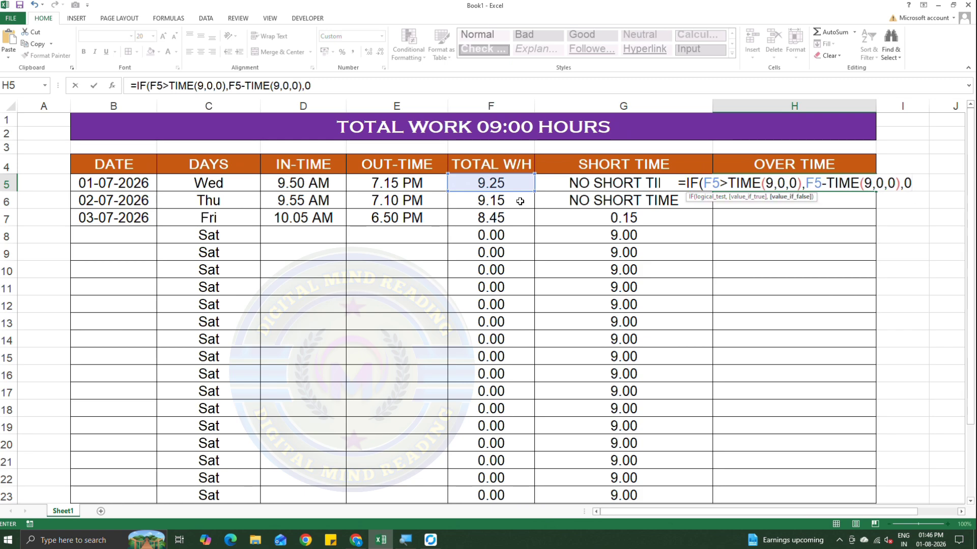
pyautogui.write(')')
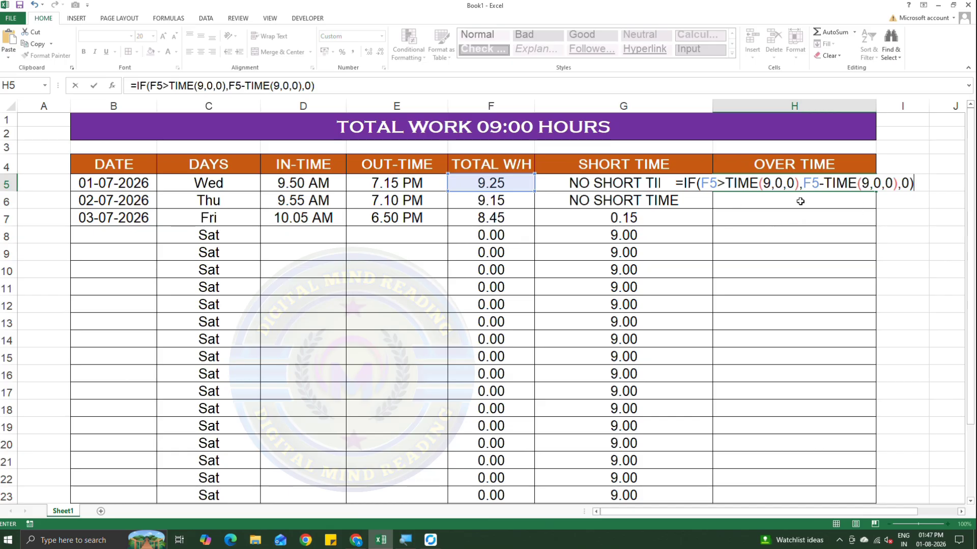
pyautogui.press('Return')
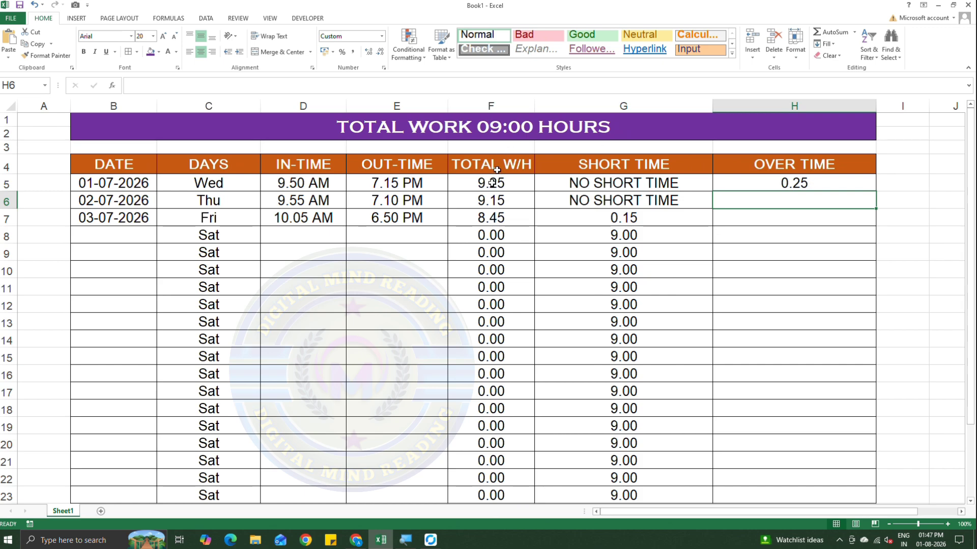
# Fill the OVER TIME formula from H5 down to H23 and check the formulas in H6 and H5.
pyautogui.click(775, 182)
pyautogui.moveTo(875, 192); pyautogui.dragTo(876, 504)
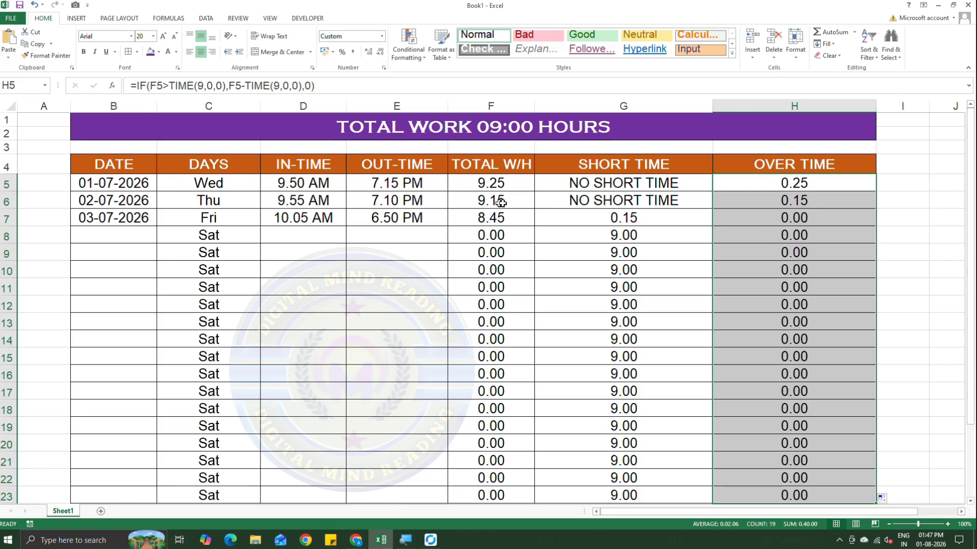
pyautogui.click(814, 202)
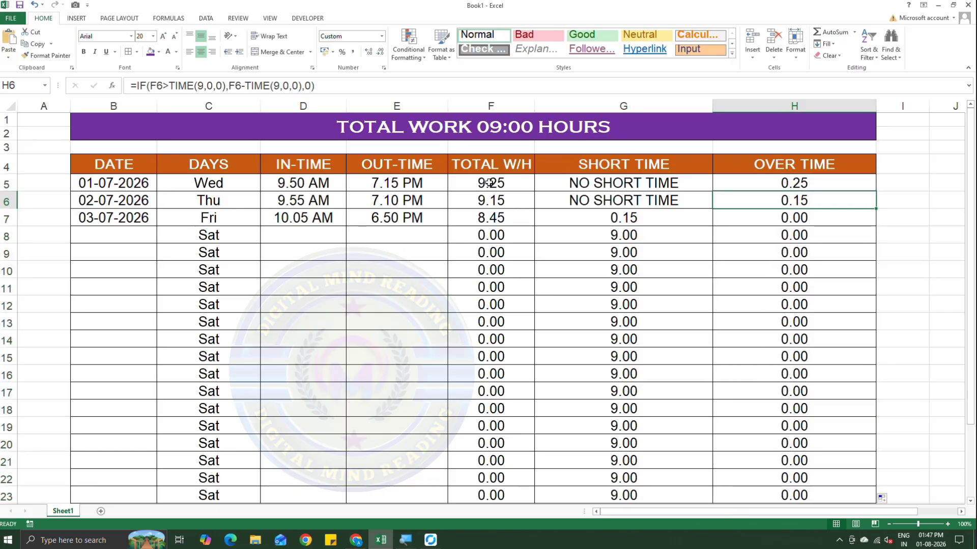
pyautogui.click(824, 185)
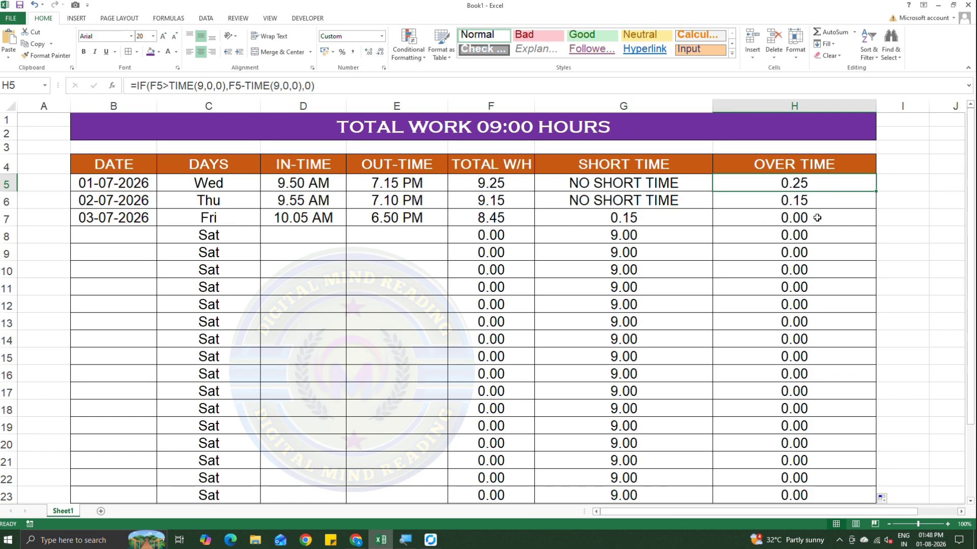
# Replace the false value in H7's OVER TIME formula with " NO OVER TIME" and fill the formula down to H23.
pyautogui.doubleClick(795, 221)
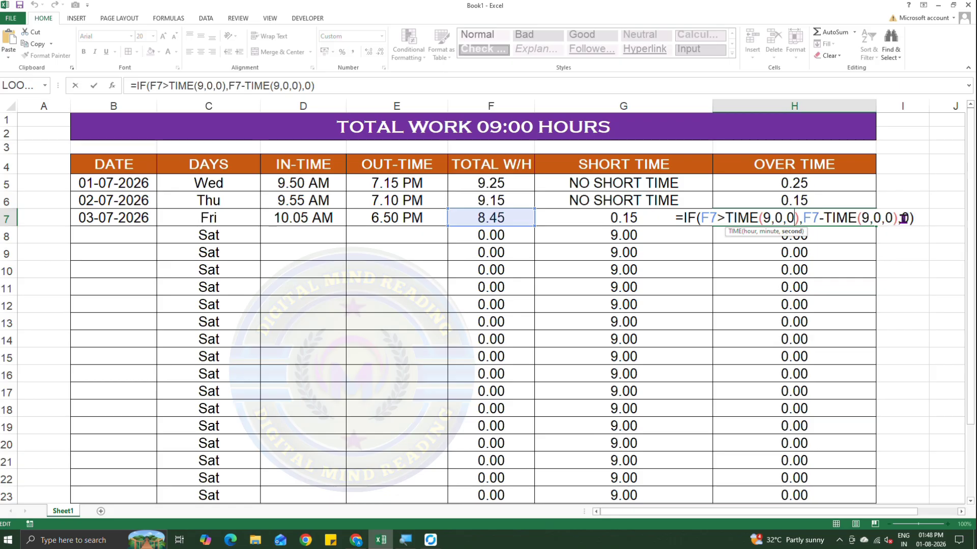
pyautogui.click(907, 217)
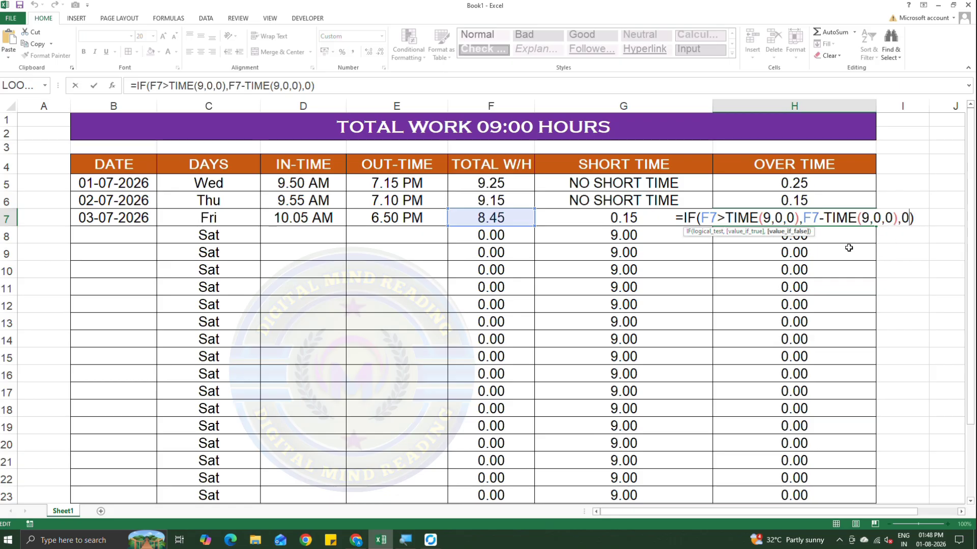
pyautogui.press('BackSpace')
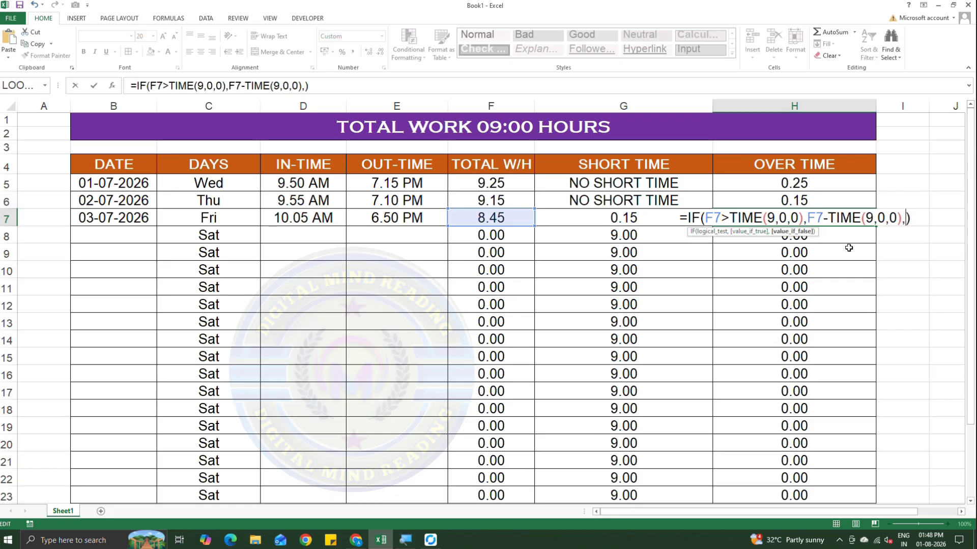
pyautogui.write('" NO')
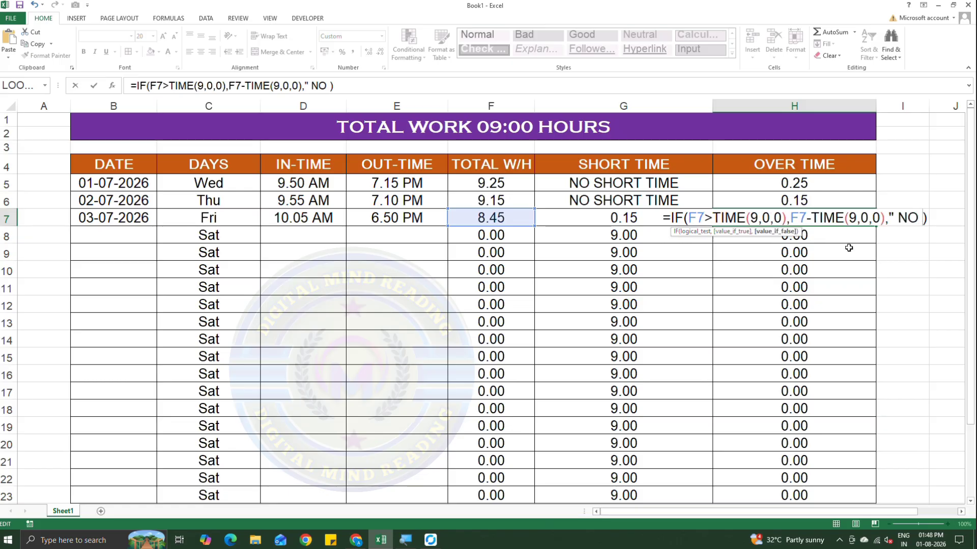
pyautogui.write(' OVER ')
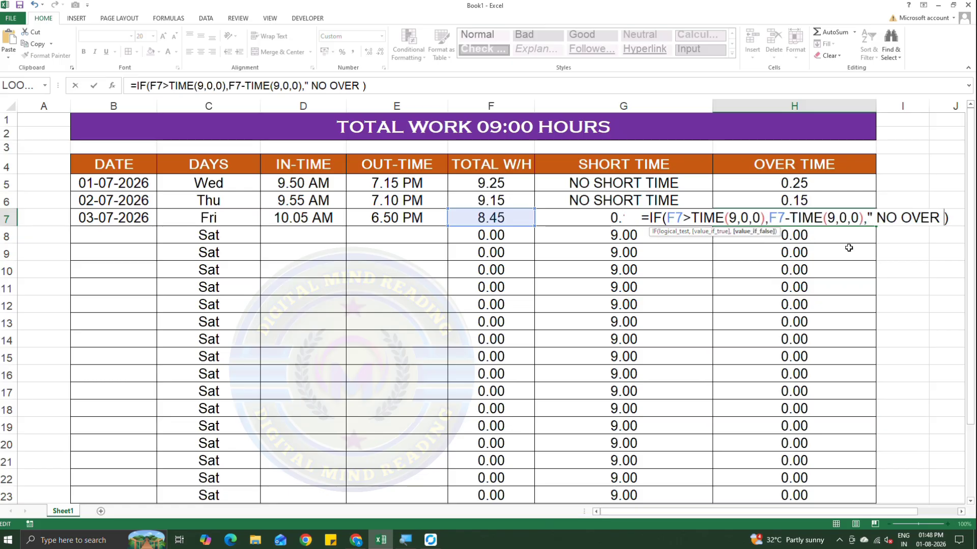
pyautogui.write('TIME"')
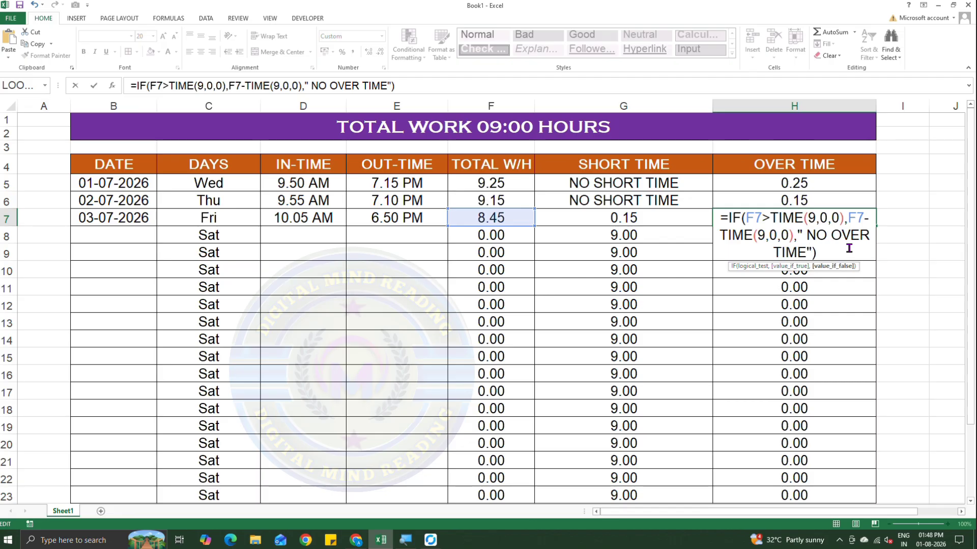
pyautogui.press('Return')
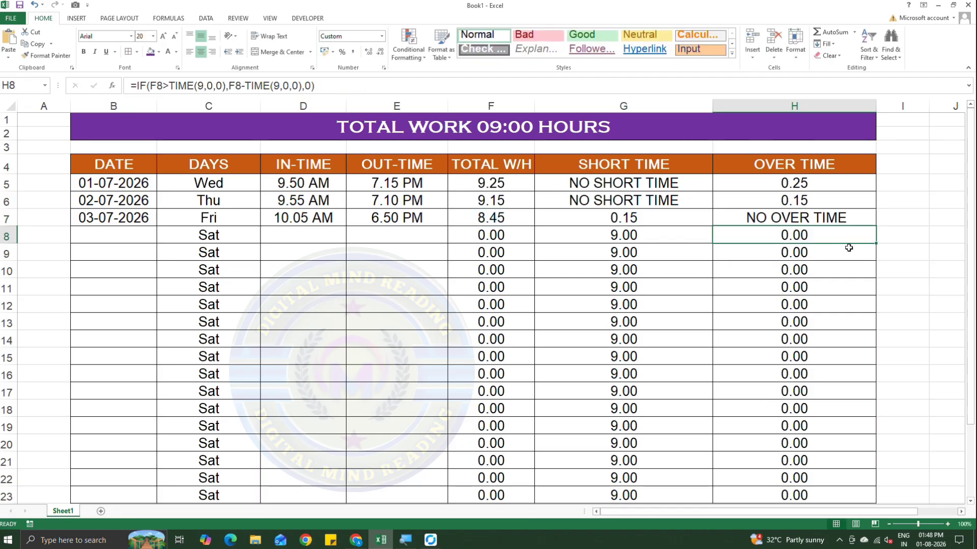
pyautogui.click(845, 218)
pyautogui.moveTo(867, 229); pyautogui.dragTo(879, 497)
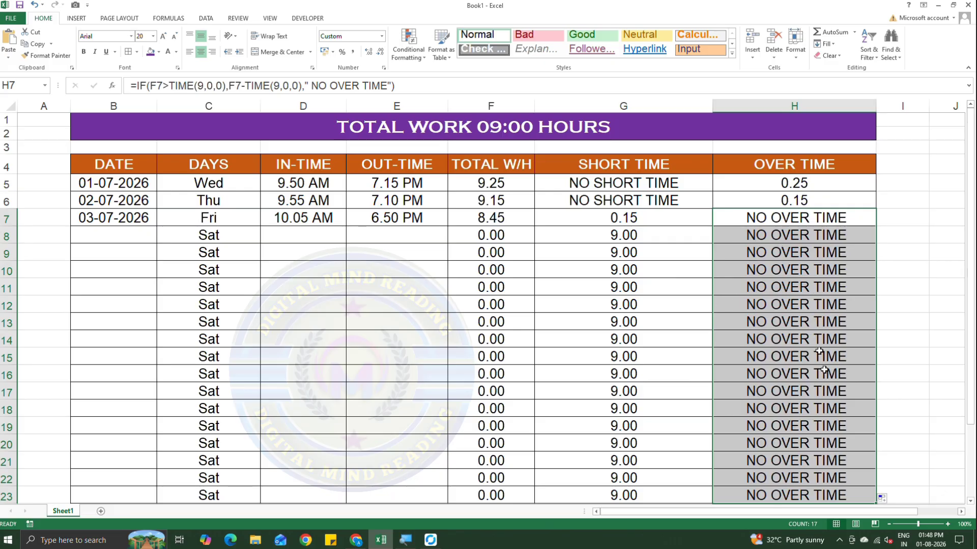
# Enter the date 05-07-2026 in DATE cell B8.
pyautogui.click(127, 239)
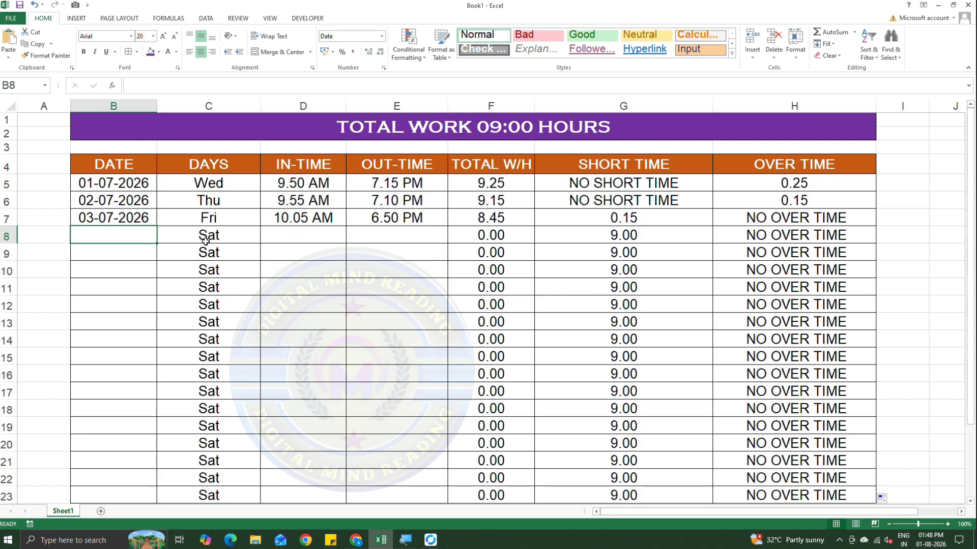
pyautogui.write('04')
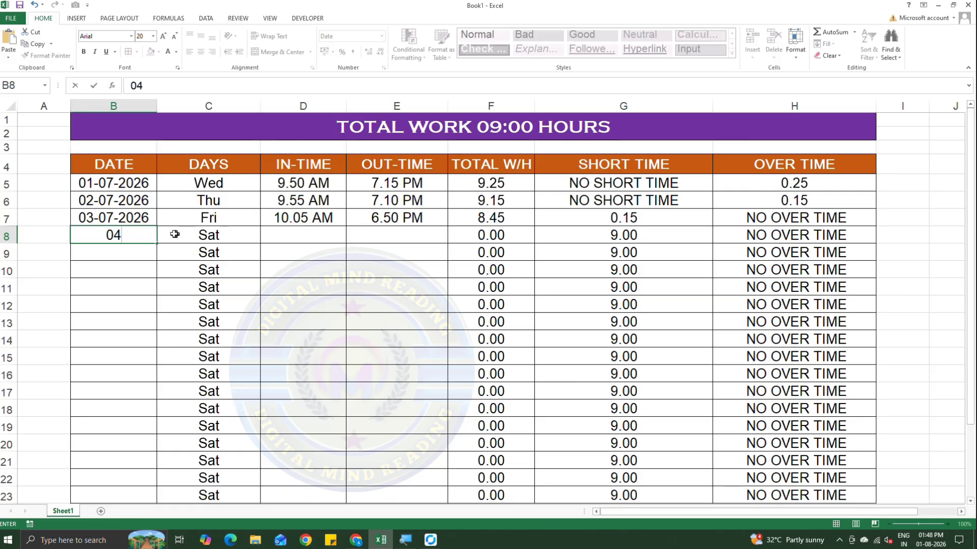
pyautogui.press('BackSpace')
pyautogui.press('BackSpace')
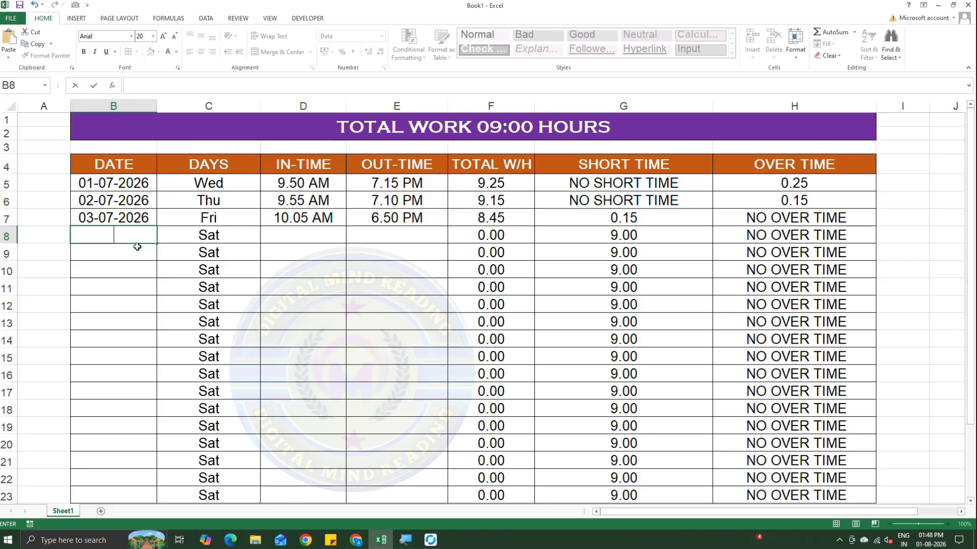
pyautogui.write('05-07')
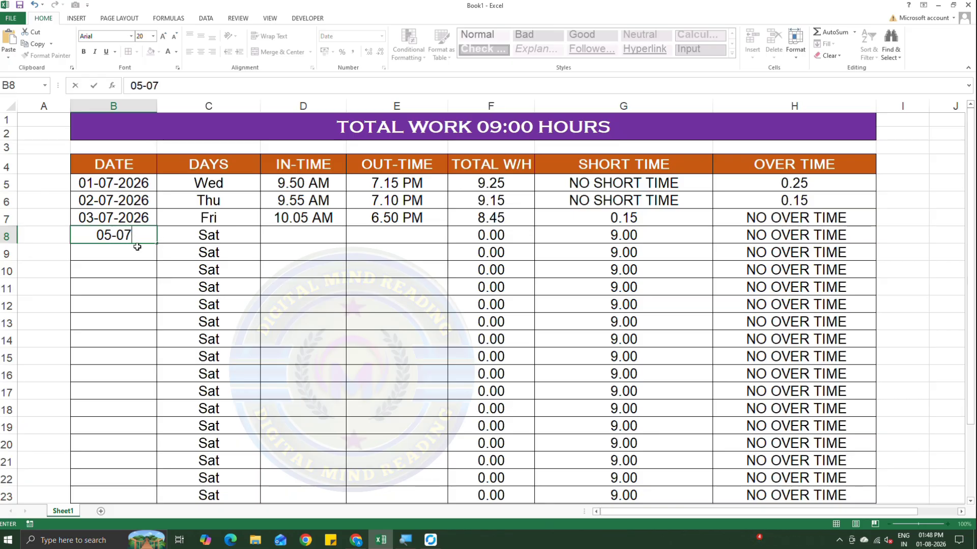
pyautogui.write('-2026')
pyautogui.press('Tab')
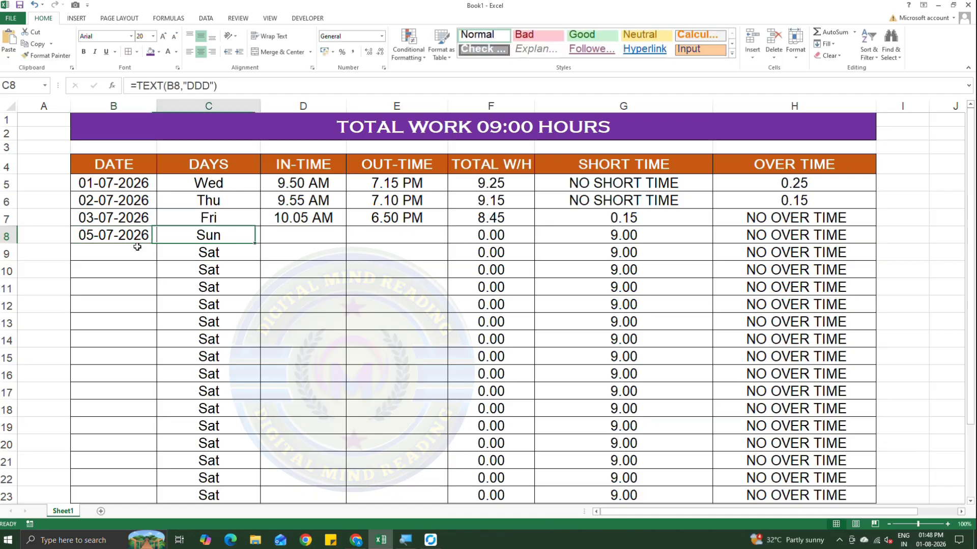
# Enter the in-time 10:00 AM in D8 and the out-time 07:20 PM in E8 for the 05-07-2026 row.
pyautogui.click(302, 237)
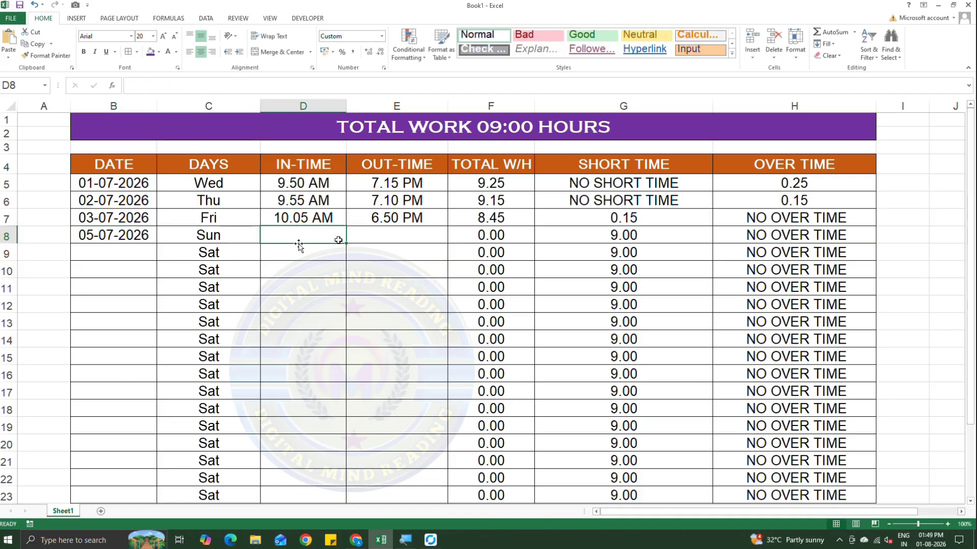
pyautogui.write('10')
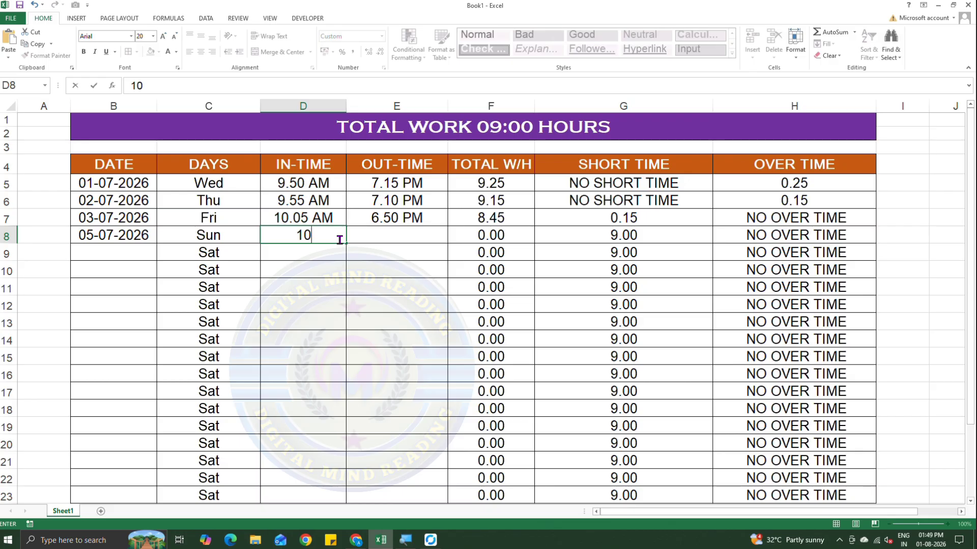
pyautogui.write(':00 AM')
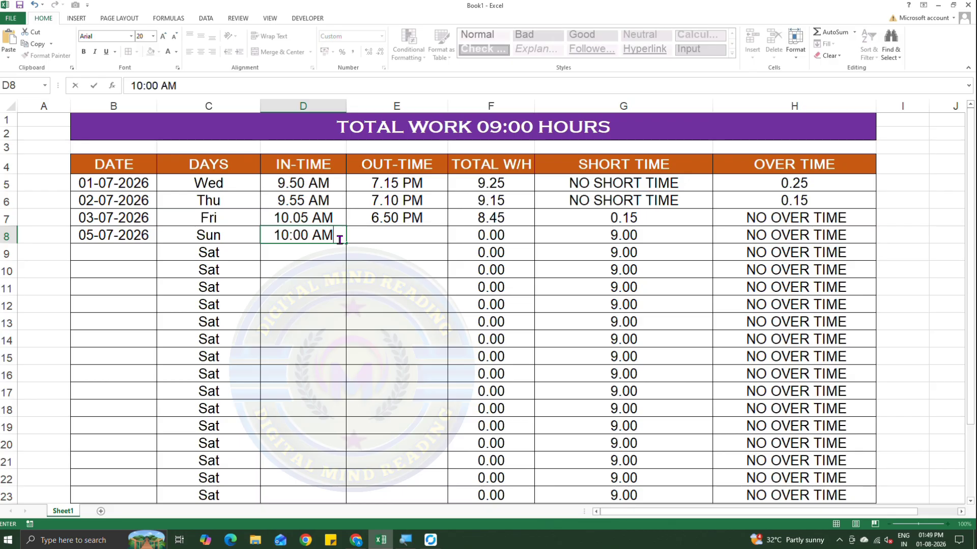
pyautogui.press('Tab')
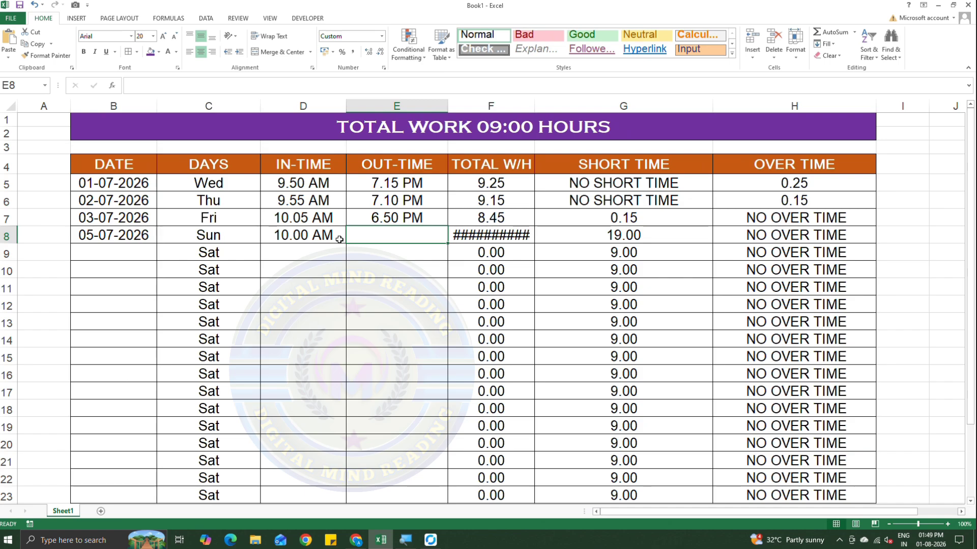
pyautogui.write('07:')
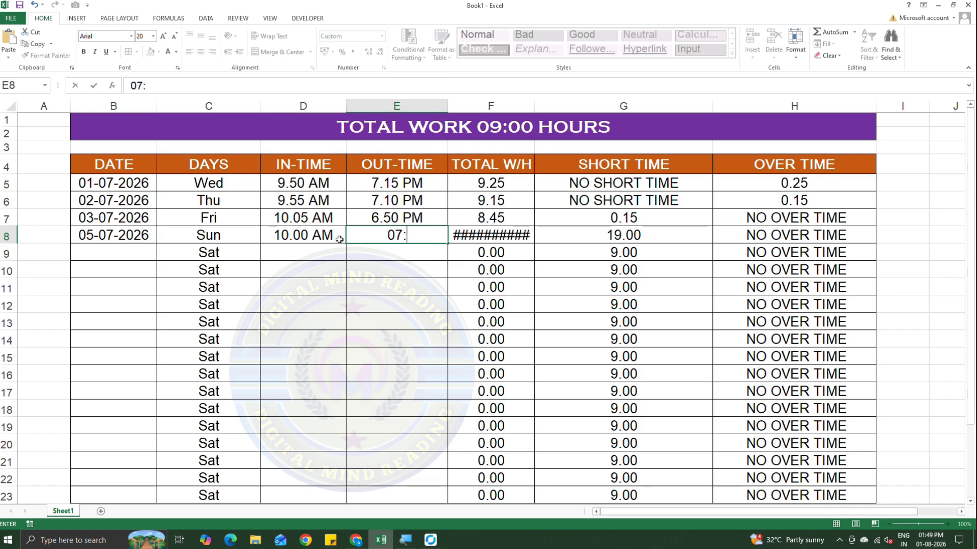
pyautogui.write('20 PM')
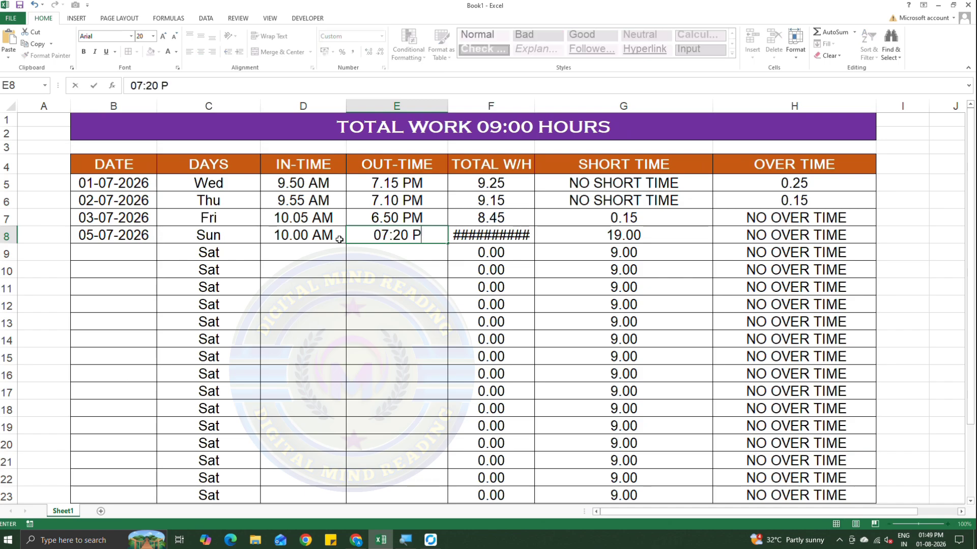
pyautogui.click(340, 252)
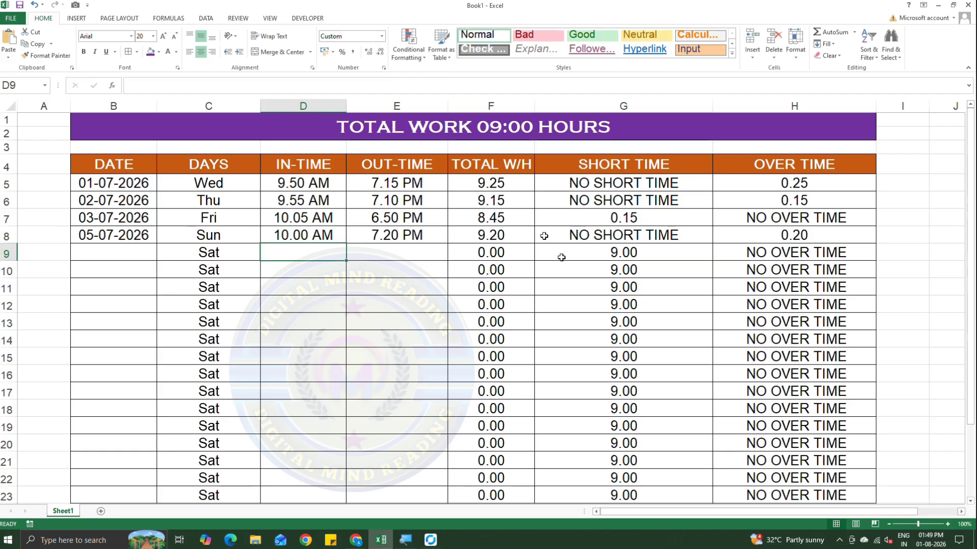